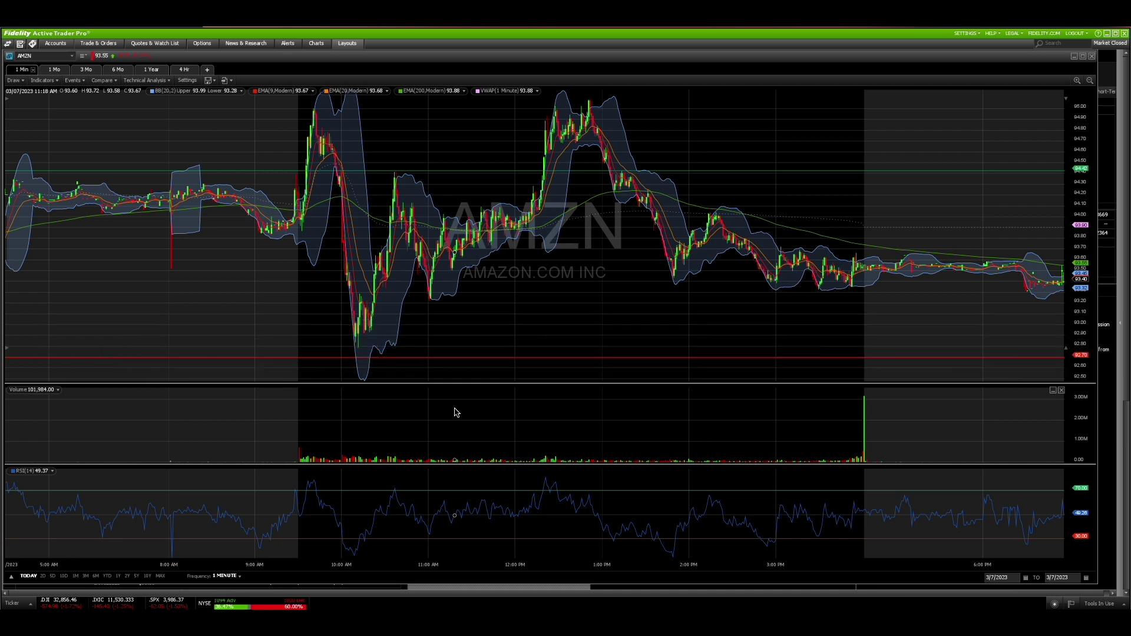
Set the red support line at 92.695 to the thickest line weight
{"action": "left_click", "coordinate": [489, 358]}
{"action": "double_click", "coordinate": [490, 358]}
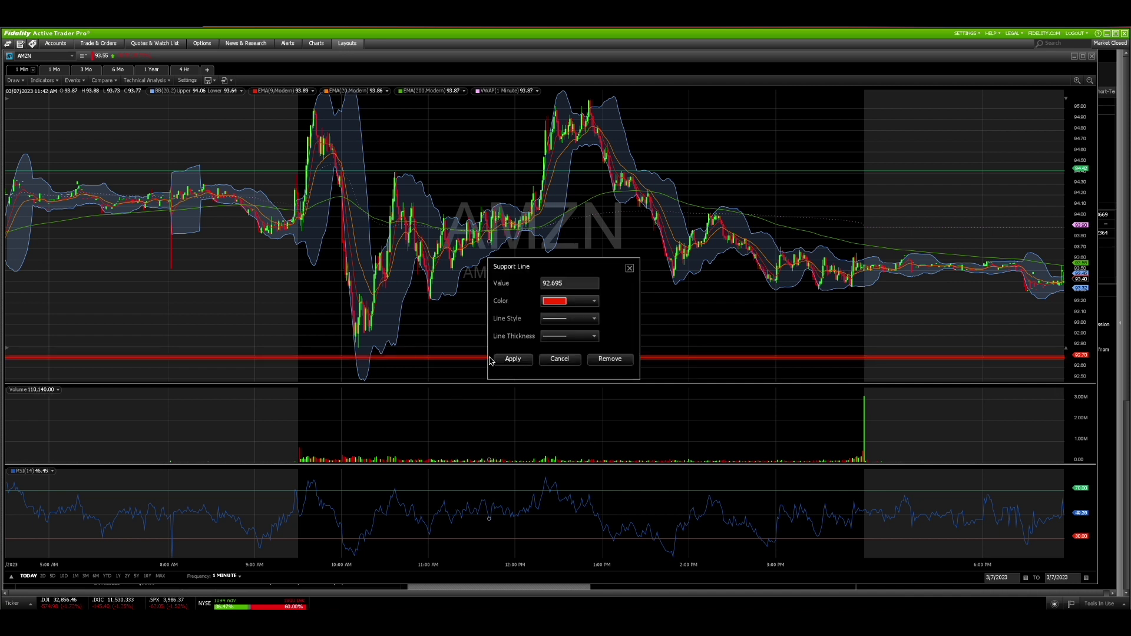
{"action": "left_click", "coordinate": [558, 340]}
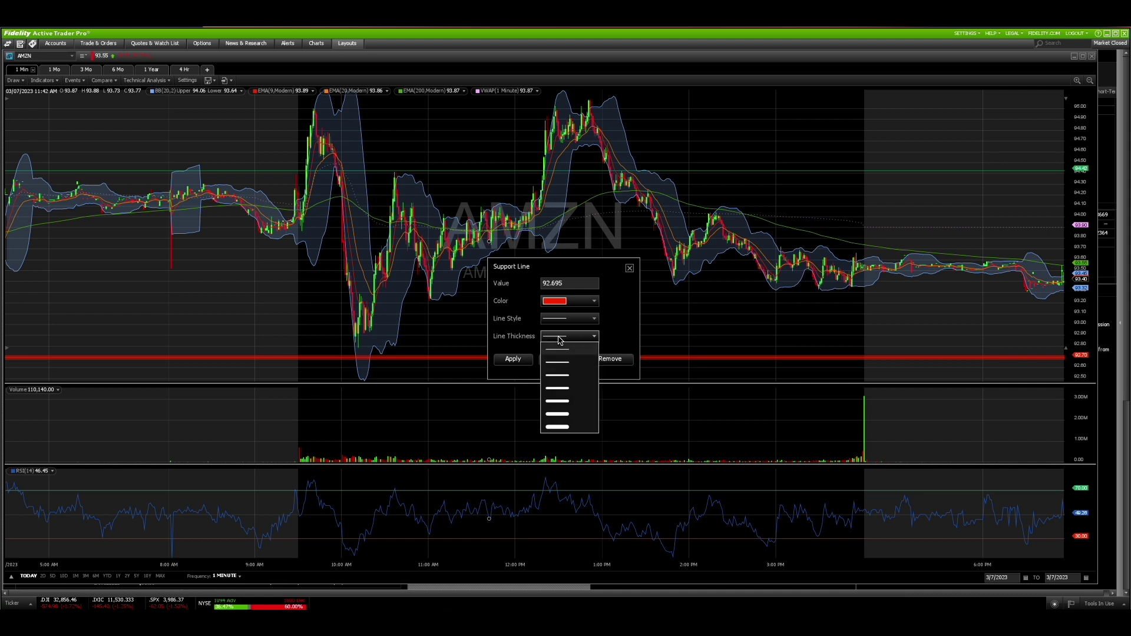
{"action": "left_click", "coordinate": [551, 429]}
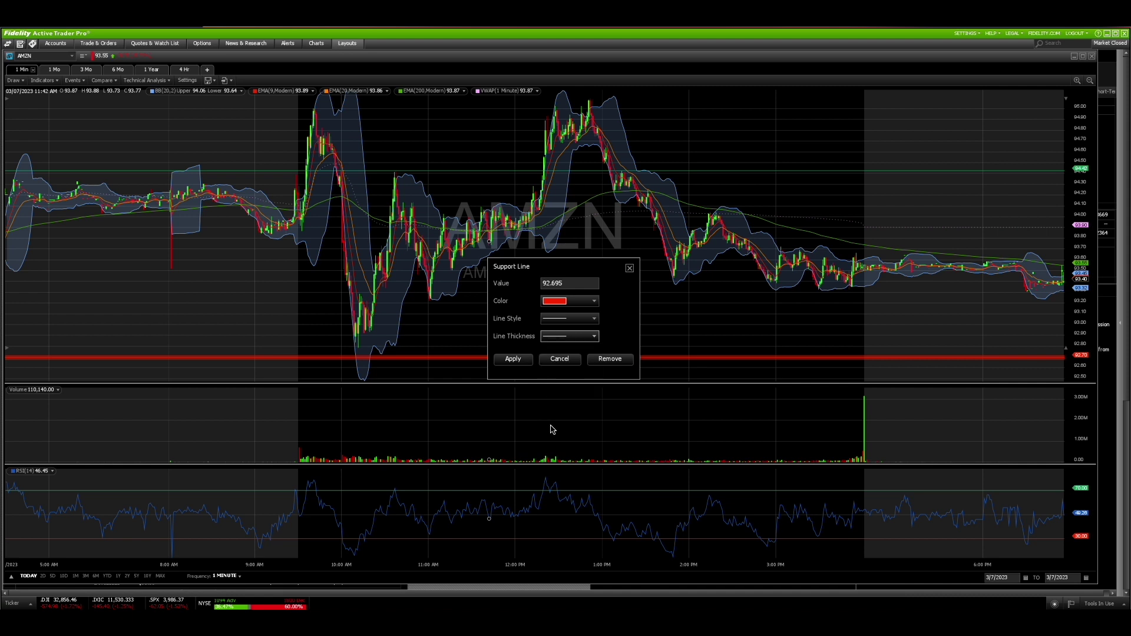
{"action": "left_click", "coordinate": [513, 359]}
Set the green resistance line at 94.4248 to the thickest line weight
{"action": "left_click", "coordinate": [719, 171]}
{"action": "double_click", "coordinate": [719, 171]}
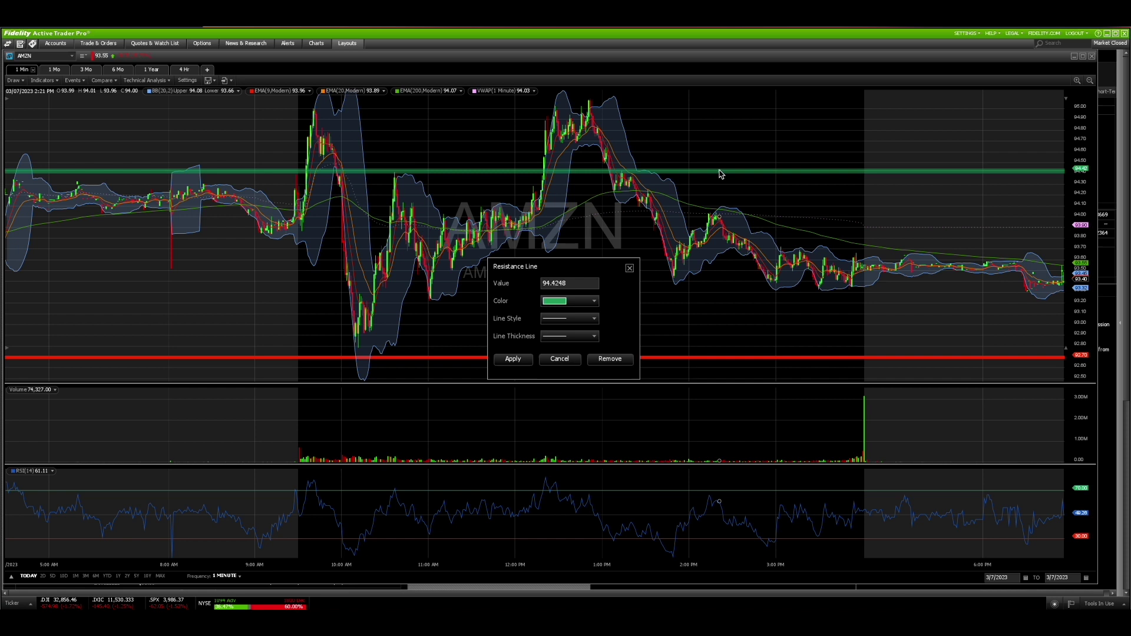
{"action": "left_click", "coordinate": [569, 338]}
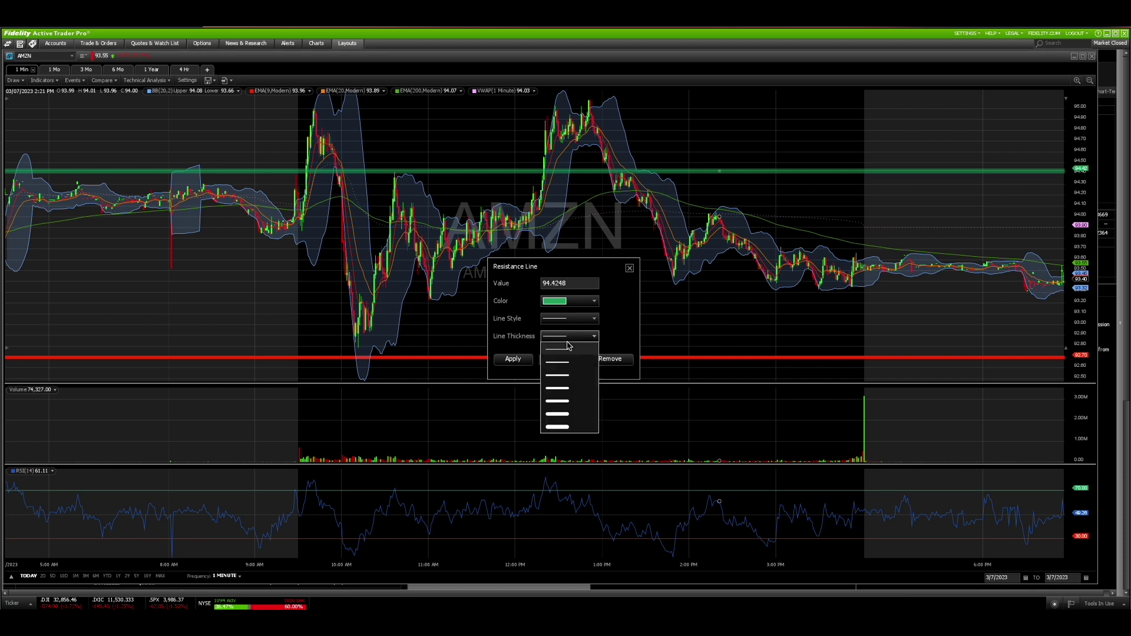
{"action": "left_click", "coordinate": [556, 426]}
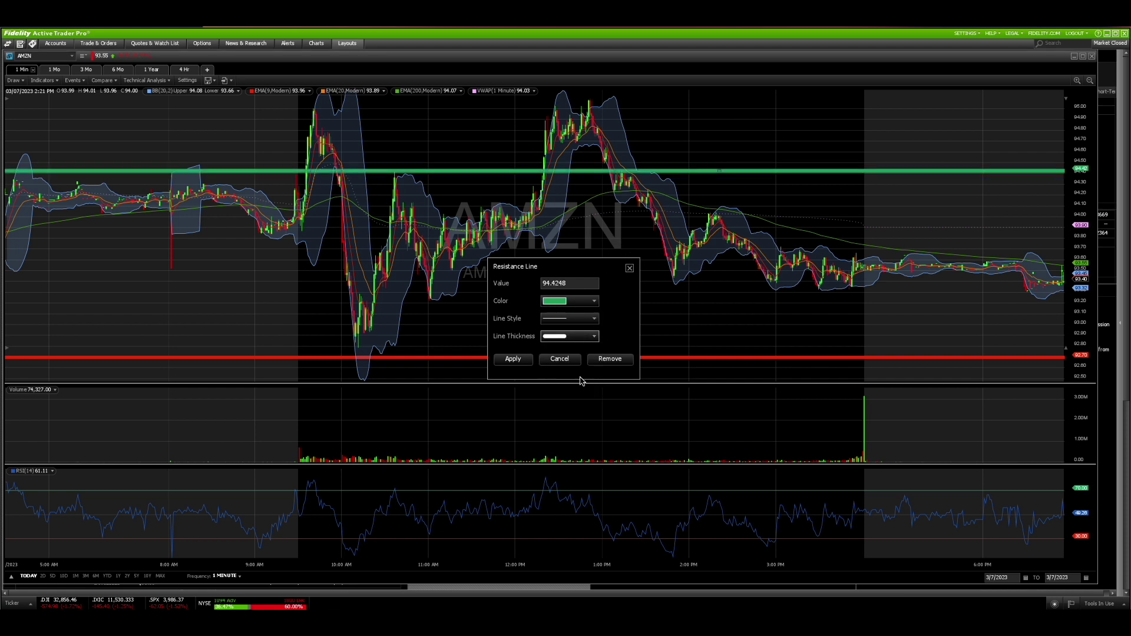
{"action": "left_click", "coordinate": [517, 360]}
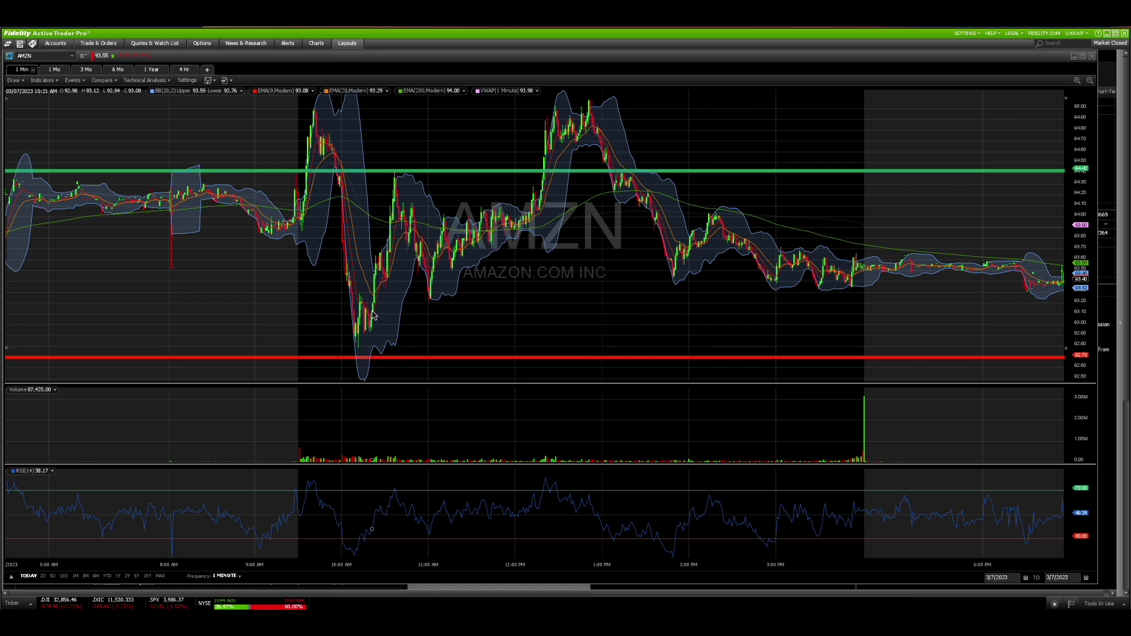
{"action": "left_click", "coordinate": [43, 578]}
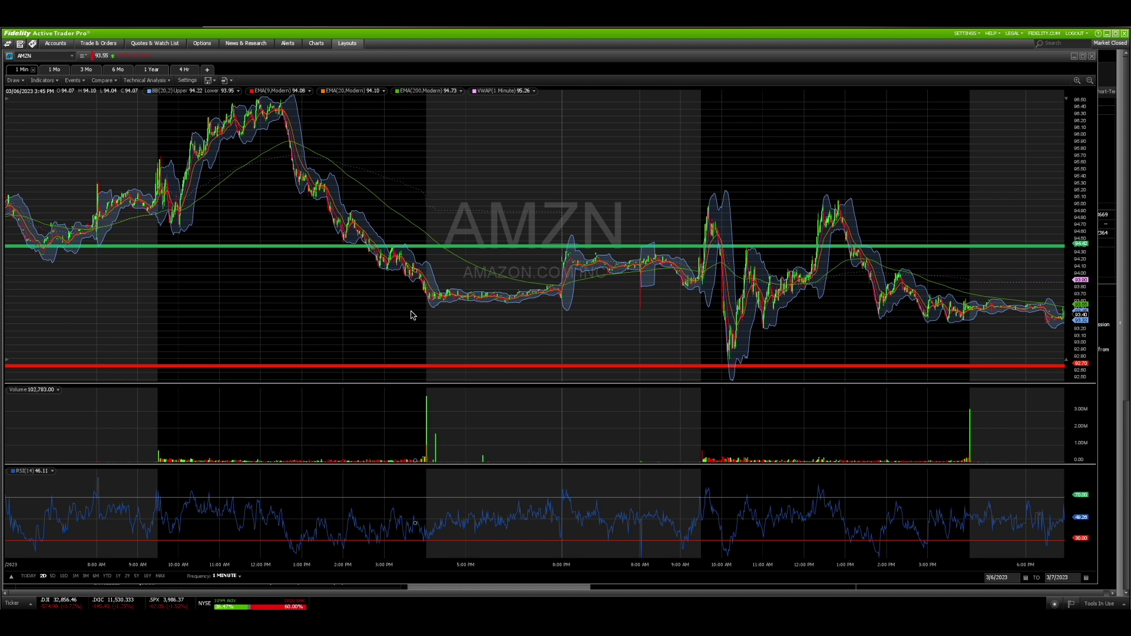
{"action": "left_click", "coordinate": [75, 577]}
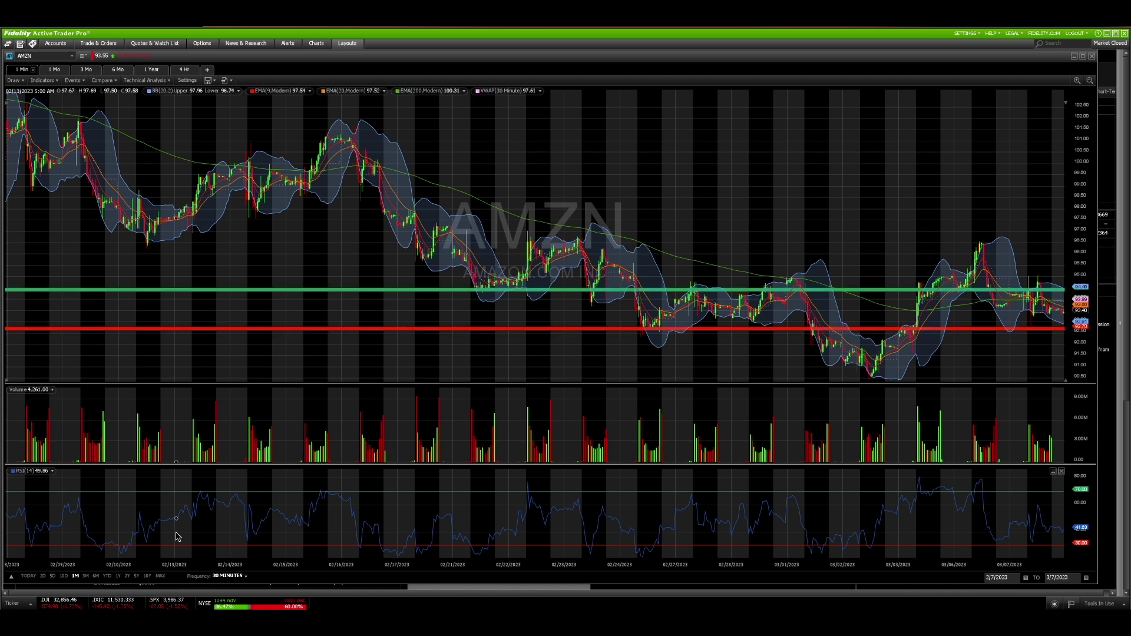
{"action": "left_click", "coordinate": [119, 576]}
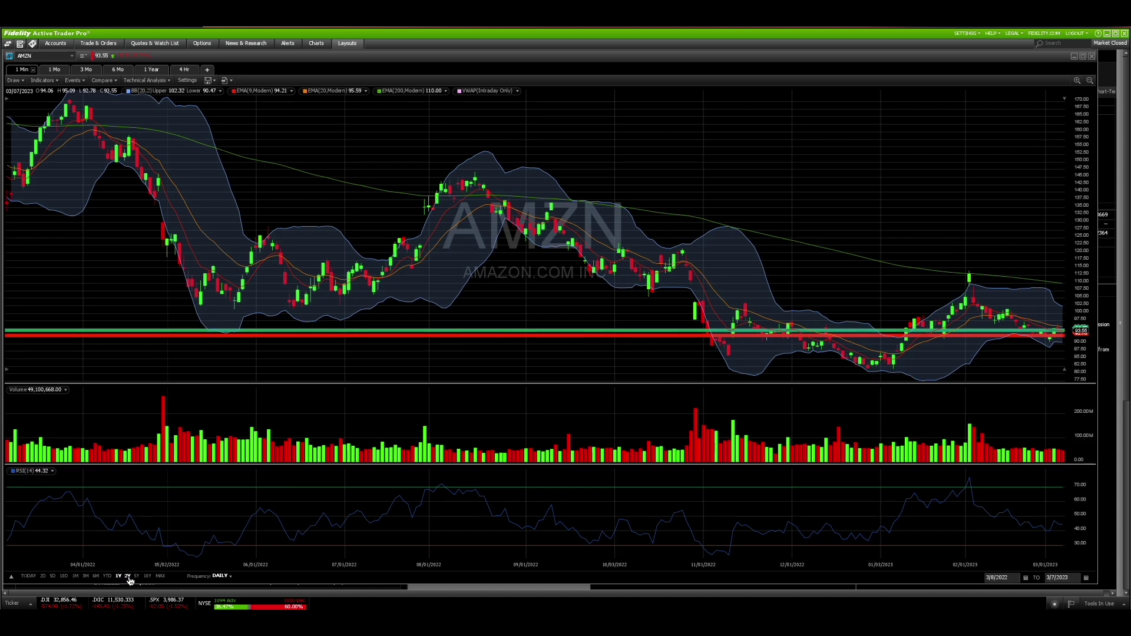
{"action": "left_click", "coordinate": [128, 577]}
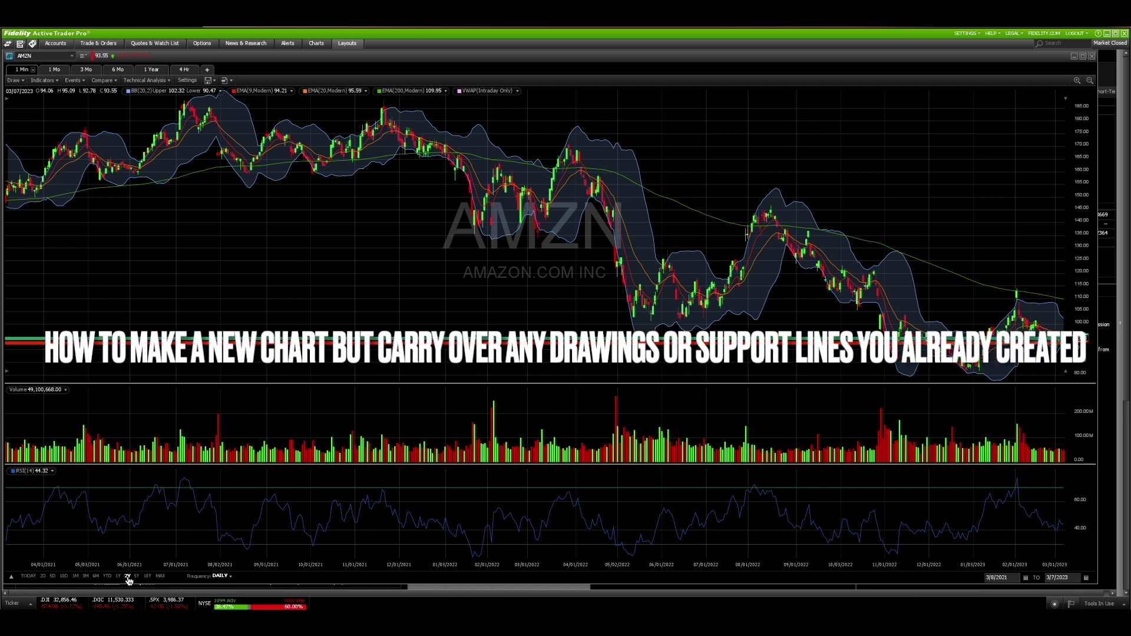
{"action": "left_click", "coordinate": [29, 577]}
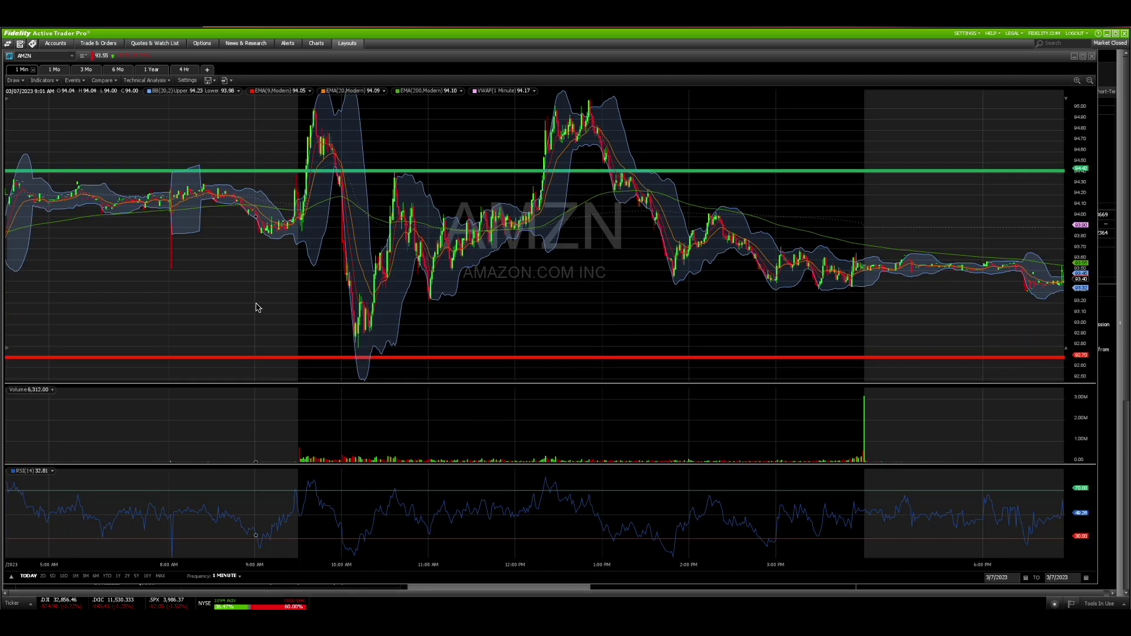
Save the AMZN chart as the default template named 'support and resistance qqq'
{"action": "left_click", "coordinate": [215, 81]}
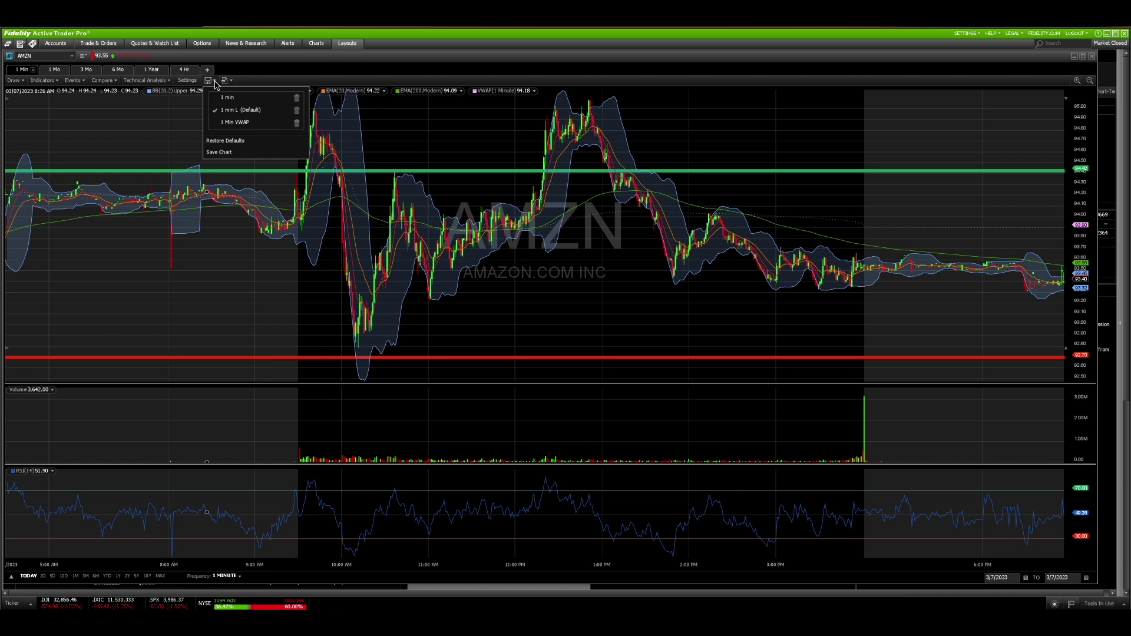
{"action": "left_click", "coordinate": [219, 152]}
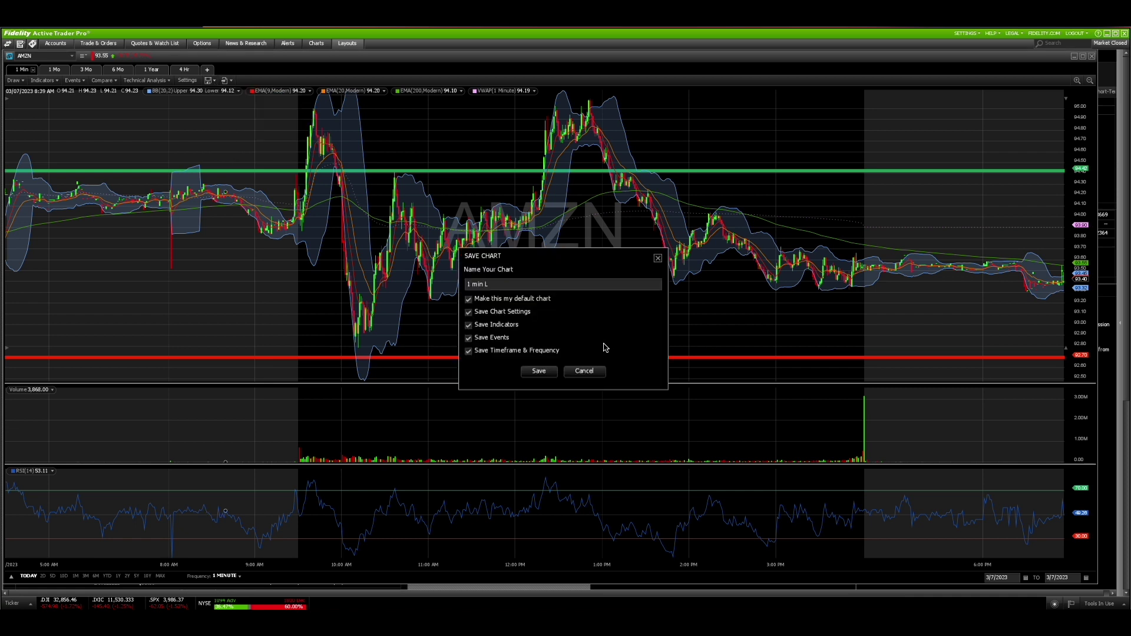
{"action": "left_click", "coordinate": [508, 283]}
{"action": "type", "text": "support and res"}
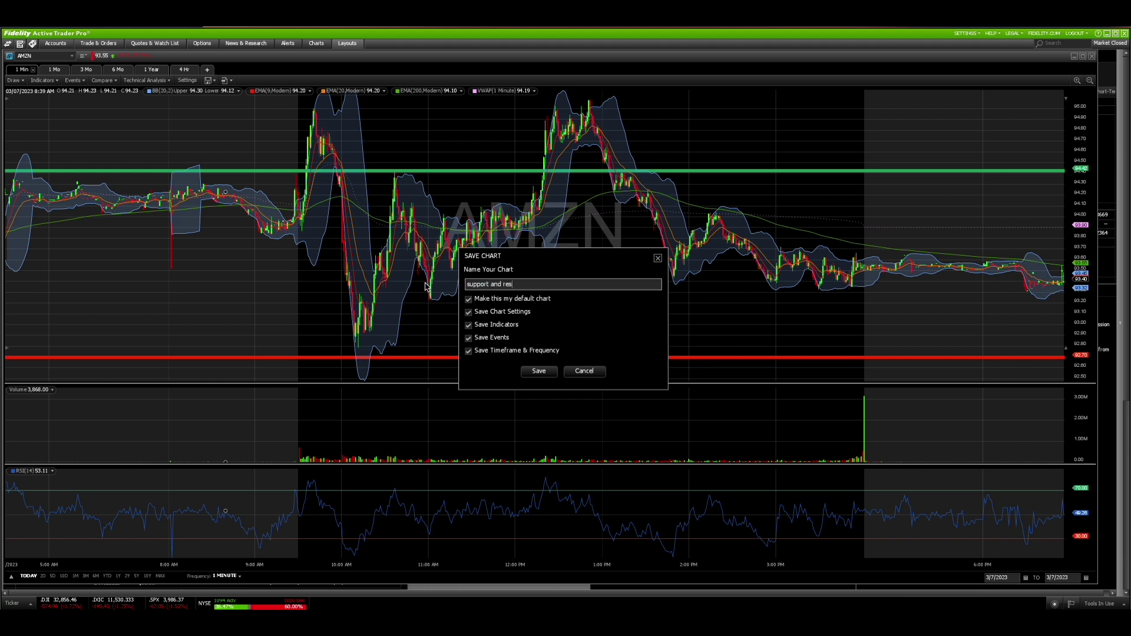
{"action": "type", "text": "istance qqq"}
{"action": "left_click", "coordinate": [533, 372]}
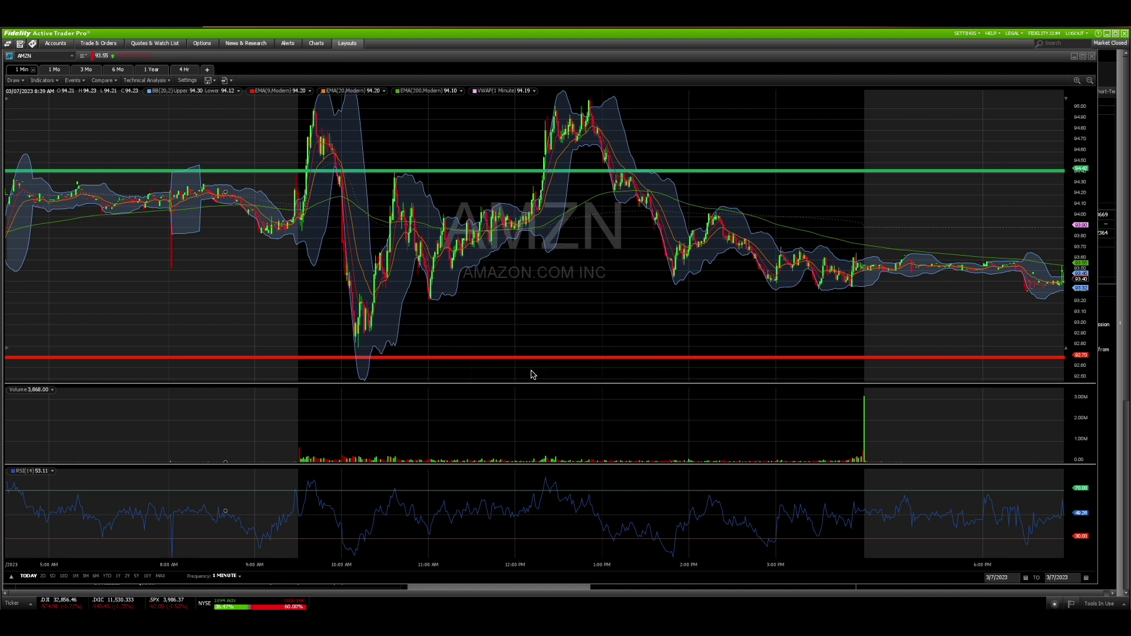
Load the 1 min and 1 Min VWAP templates, then reapply support and resistance (Default) showing TODAY
{"action": "left_click", "coordinate": [216, 81]}
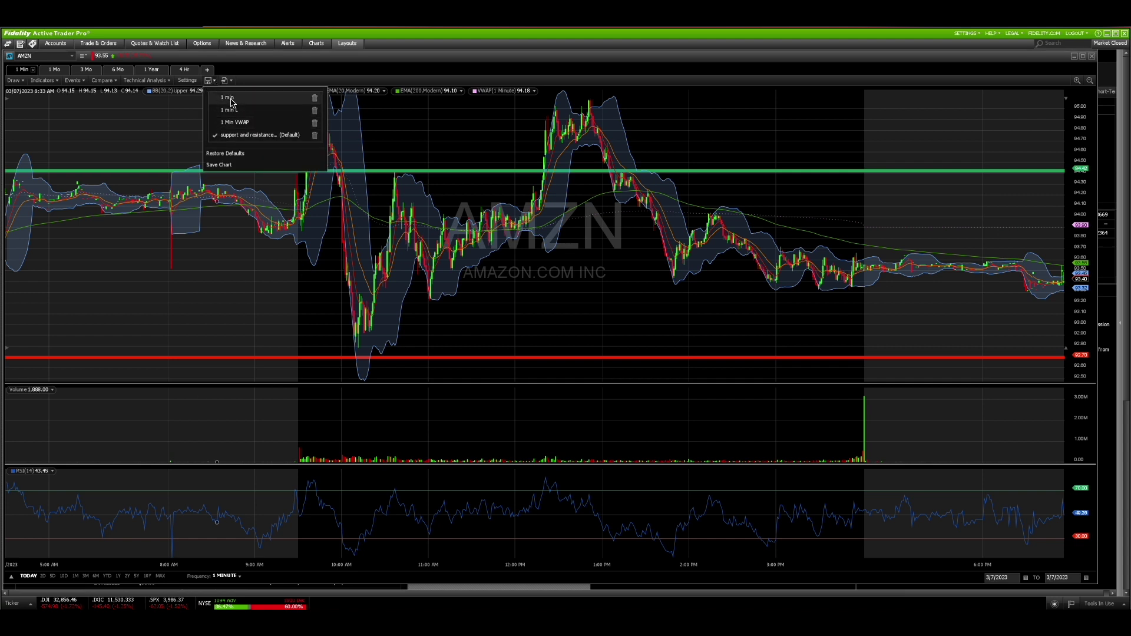
{"action": "left_click", "coordinate": [229, 99]}
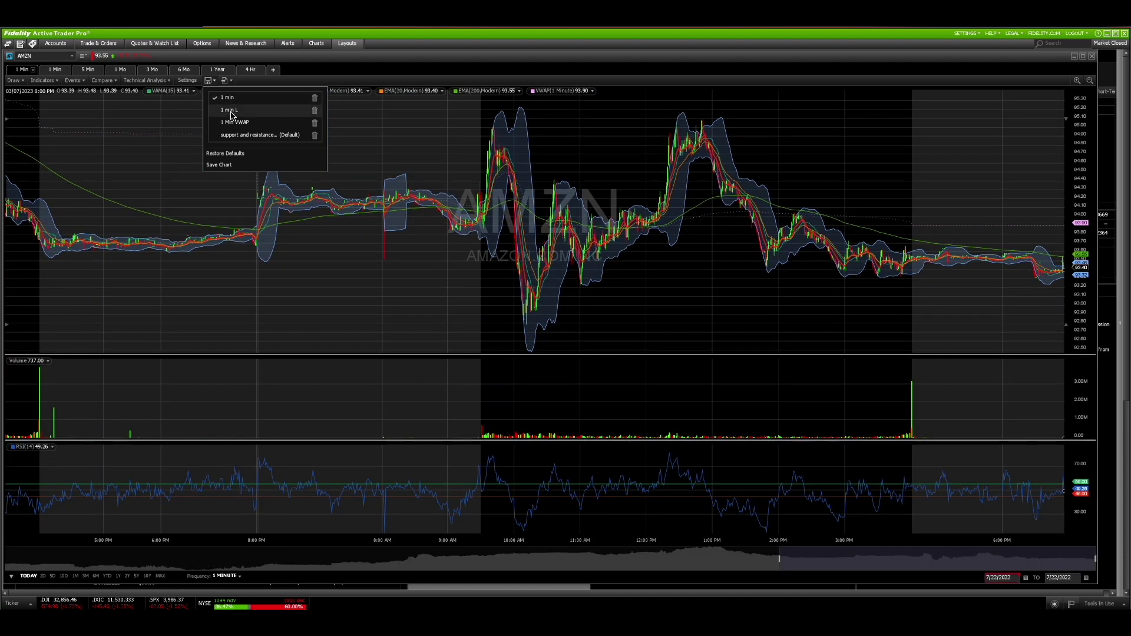
{"action": "left_click", "coordinate": [233, 124]}
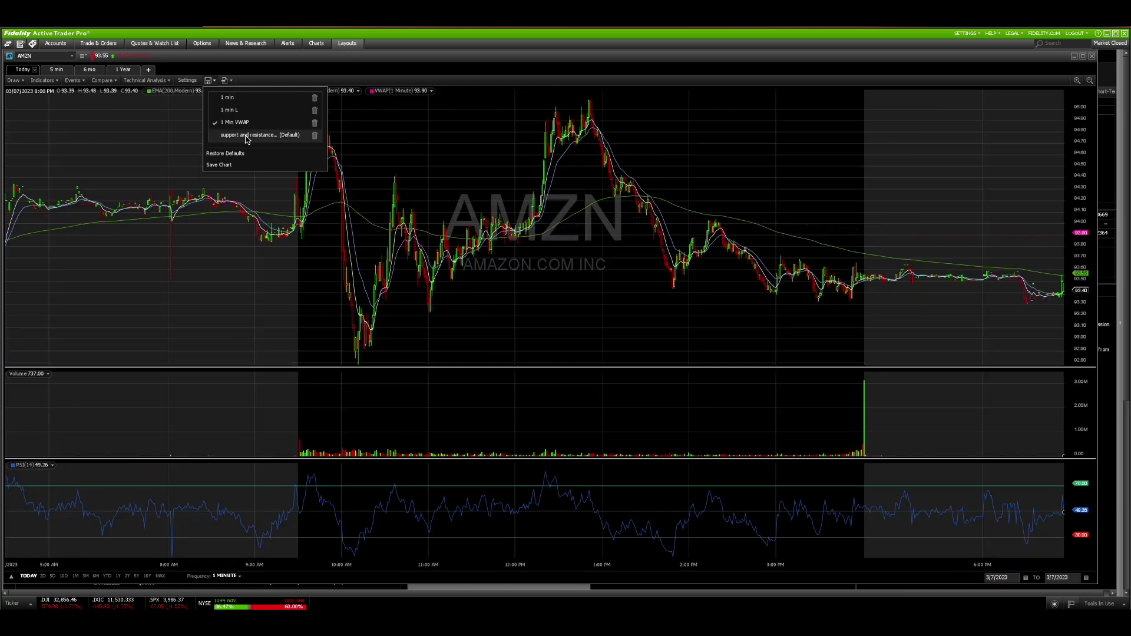
{"action": "left_click", "coordinate": [247, 136]}
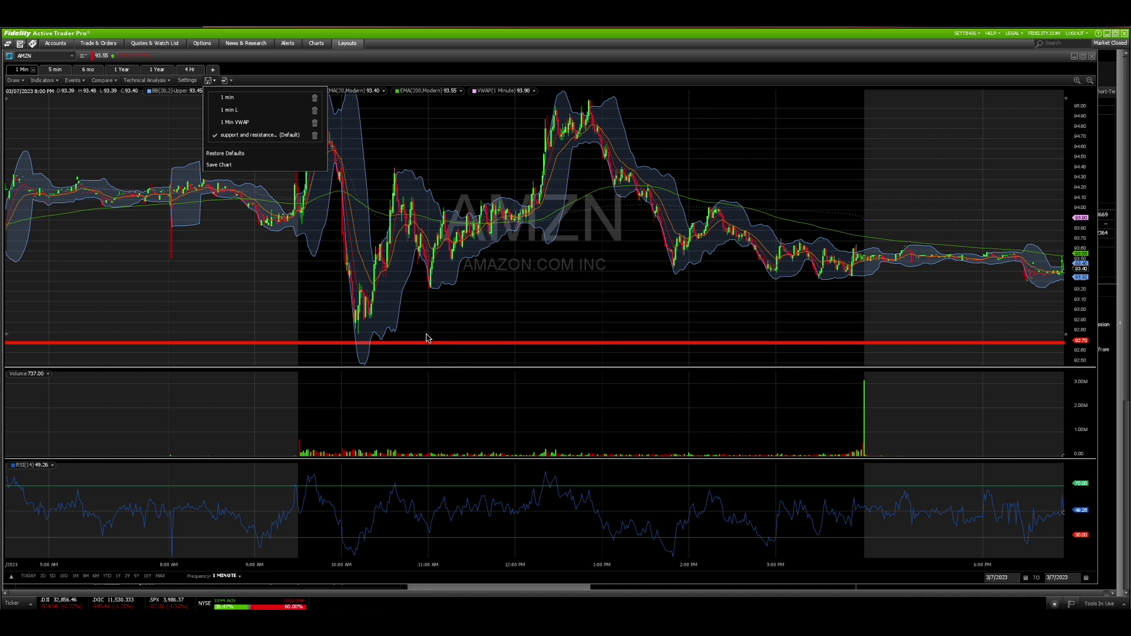
{"action": "left_click", "coordinate": [434, 332]}
{"action": "left_click", "coordinate": [28, 577]}
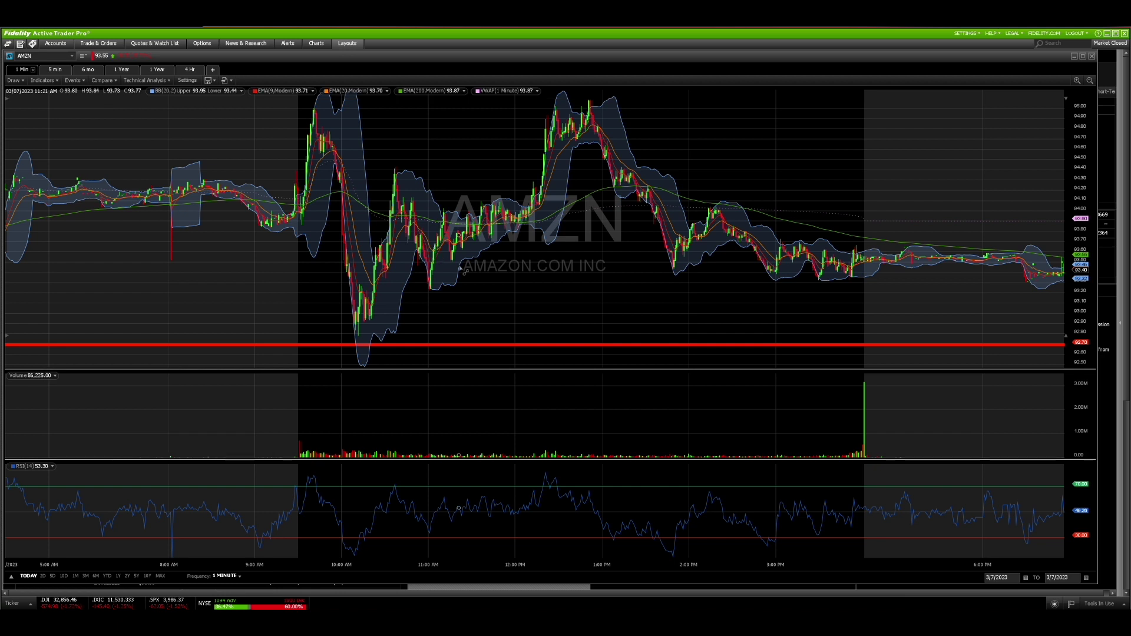
Draw a rising trendline and overwrite the 'support and resistance qqq' template with it
{"action": "left_click_drag", "start_coordinate": [409, 299], "coordinate": [590, 166]}
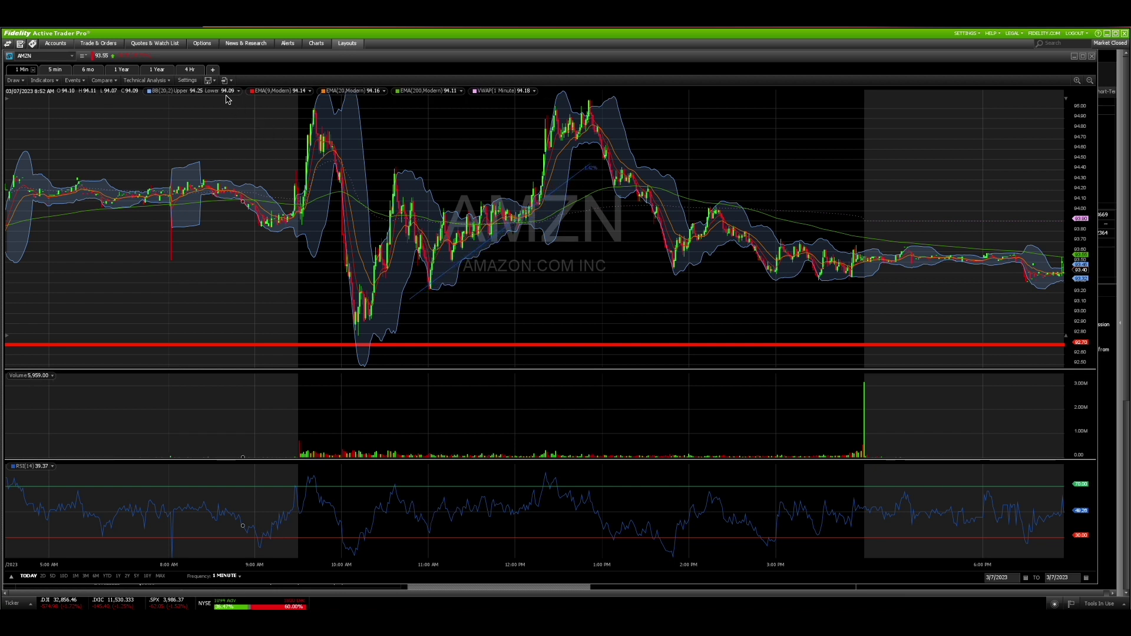
{"action": "left_click", "coordinate": [212, 80]}
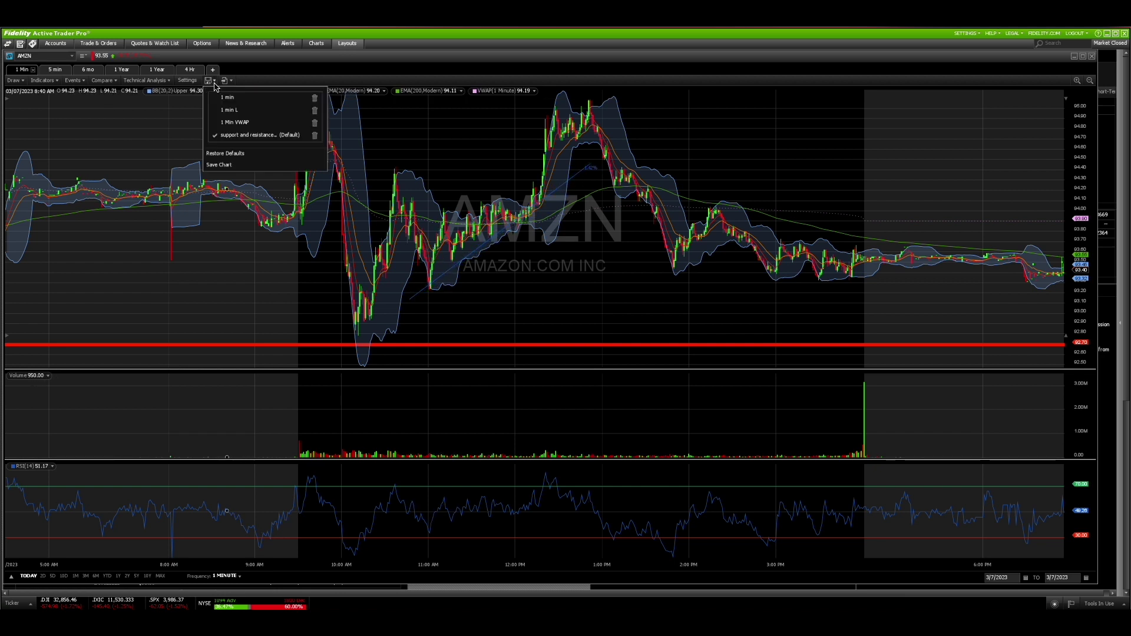
{"action": "left_click", "coordinate": [223, 166]}
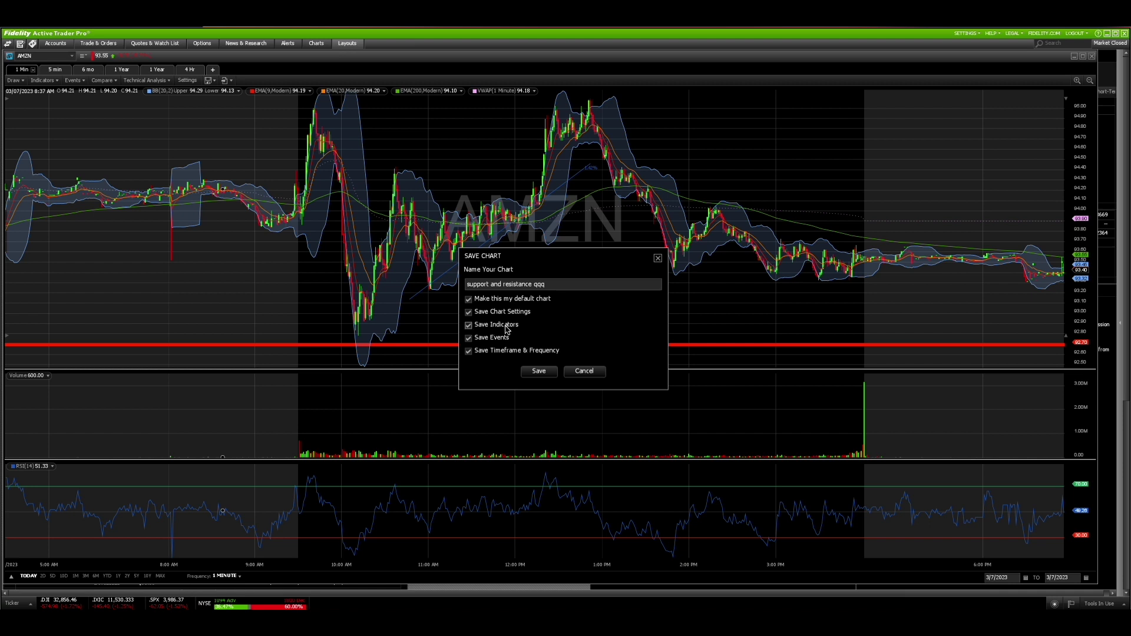
{"action": "left_click", "coordinate": [545, 372]}
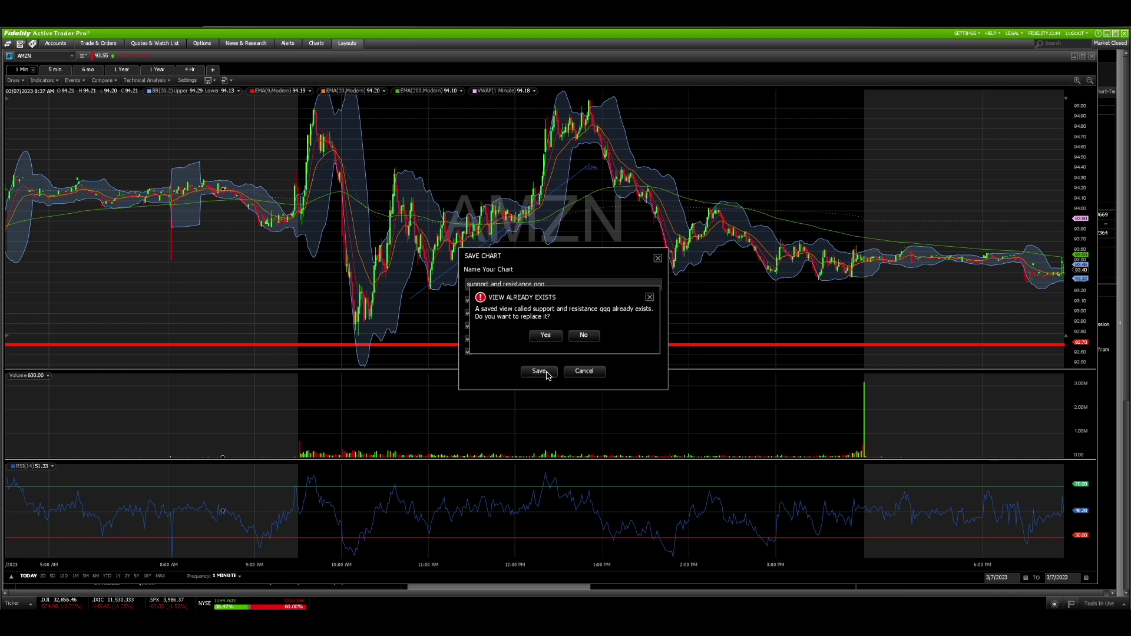
{"action": "left_click", "coordinate": [546, 338]}
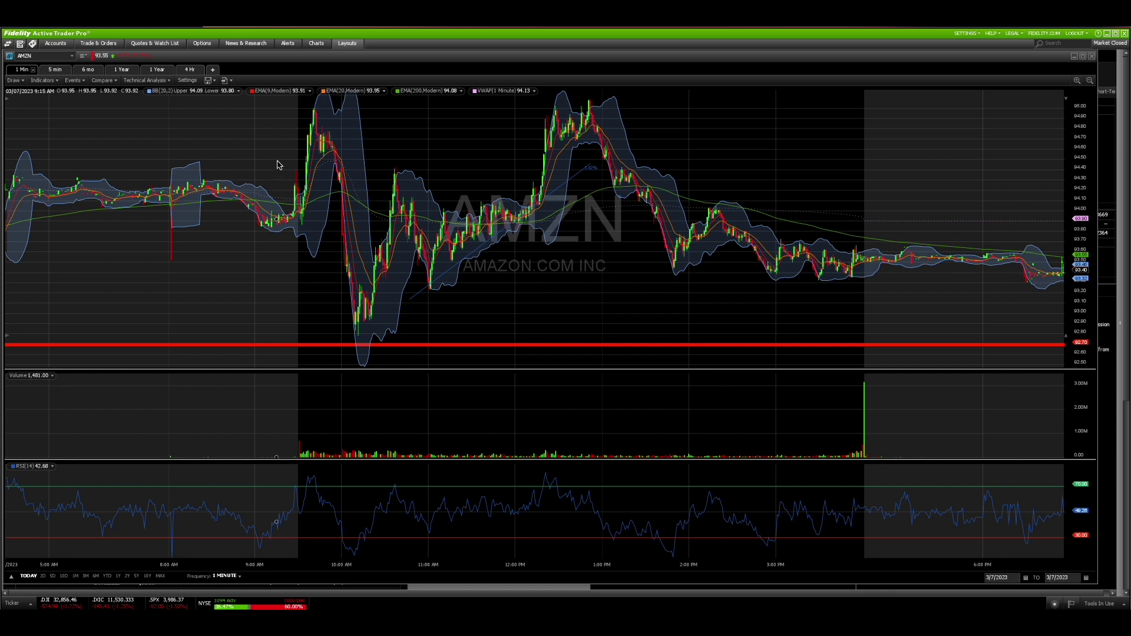
Dismiss the saved-charts dropdown and browse the Trade & Orders menu for chart options
{"action": "left_click", "coordinate": [232, 82]}
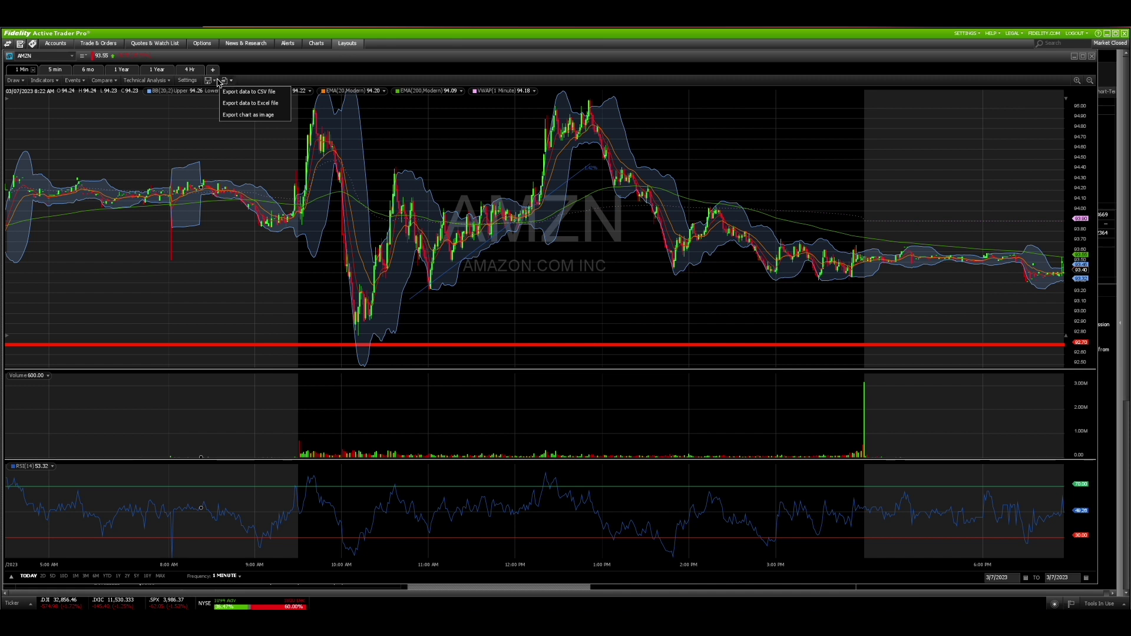
{"action": "left_click", "coordinate": [216, 81]}
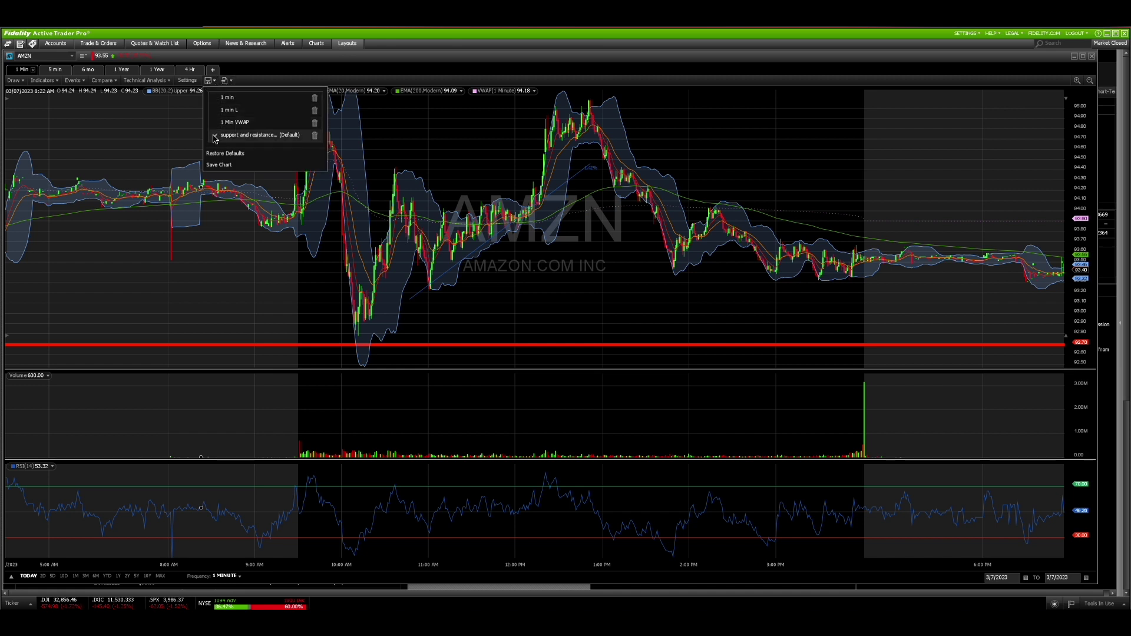
{"action": "left_click", "coordinate": [157, 151]}
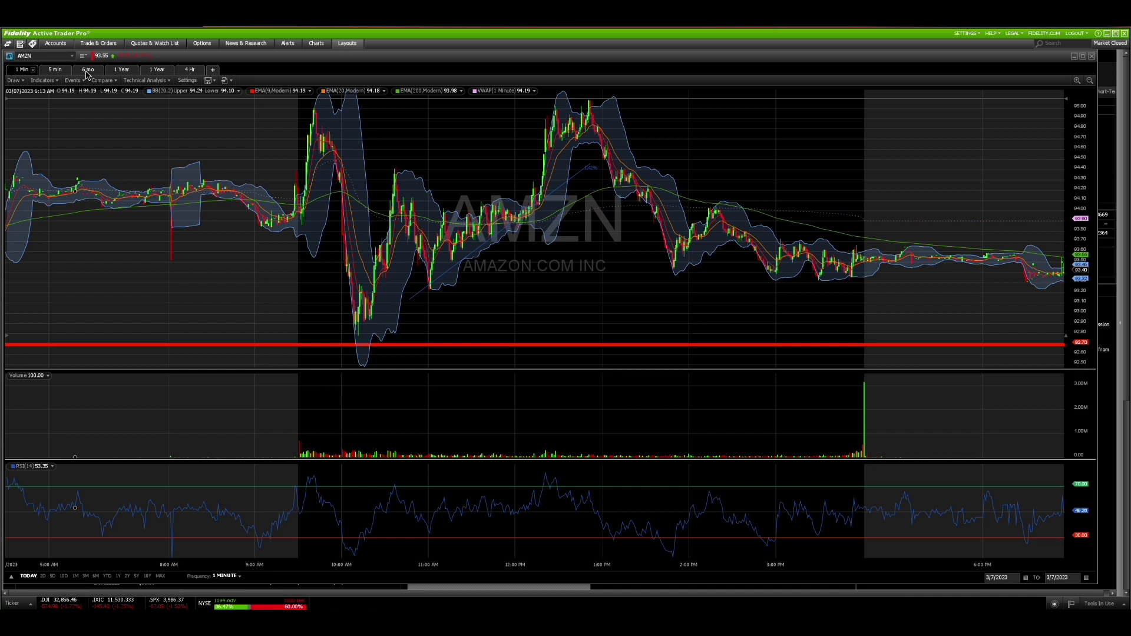
{"action": "left_click", "coordinate": [100, 45]}
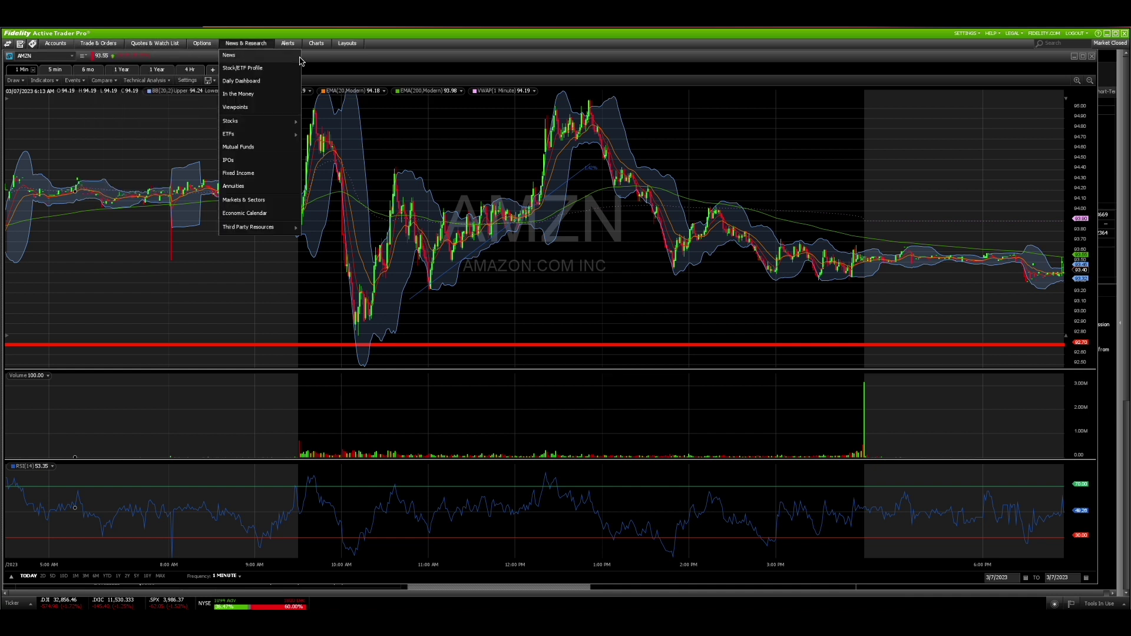
Create a new chart window, move it right, and link it to Orange Tools to load AMZN
{"action": "mouse_move", "coordinate": [316, 44]}
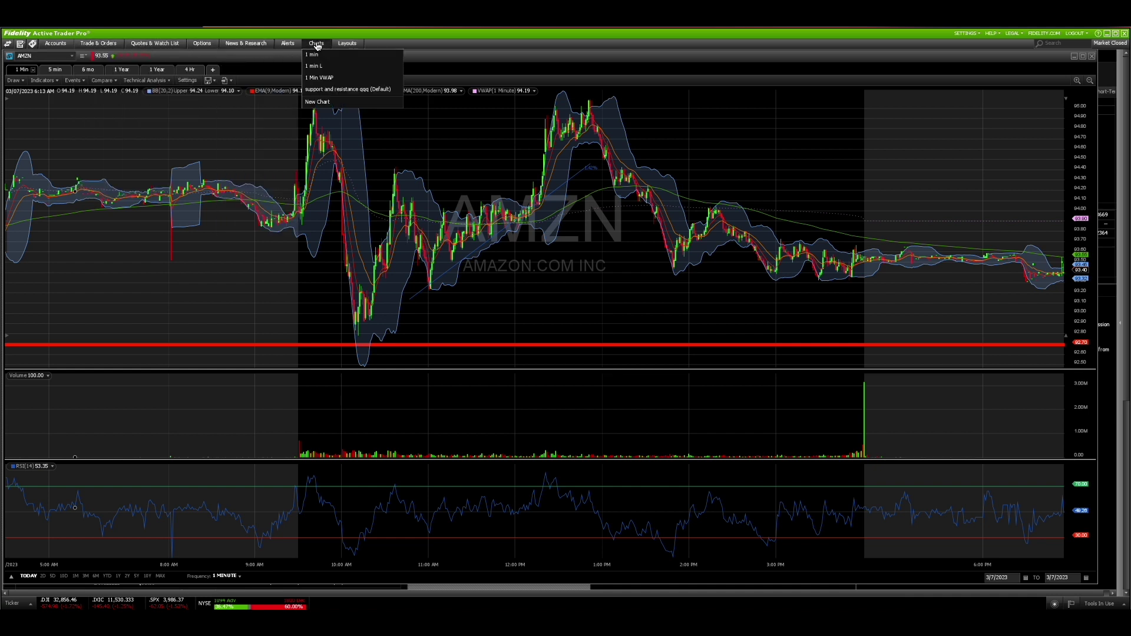
{"action": "left_click", "coordinate": [321, 103]}
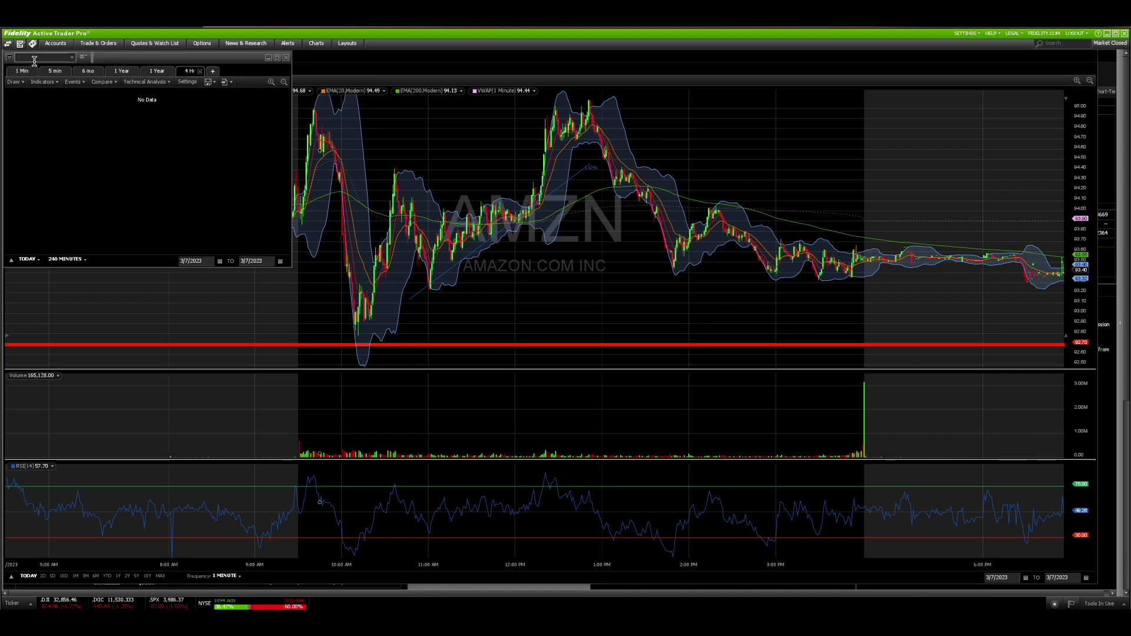
{"action": "left_click", "coordinate": [9, 57]}
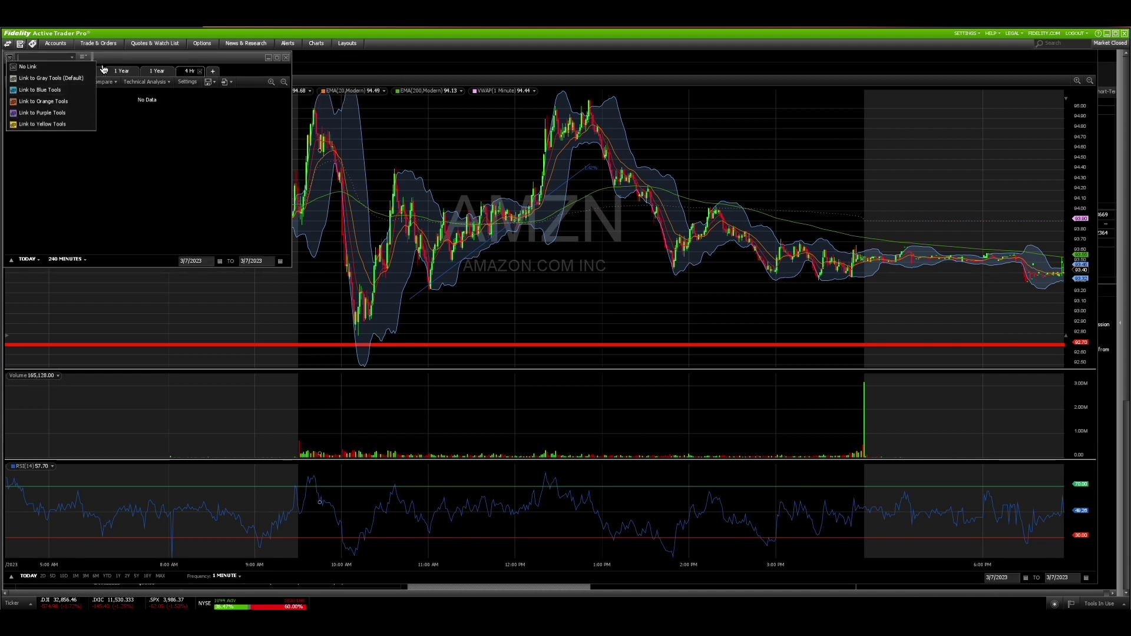
{"action": "left_click_drag", "start_coordinate": [133, 58], "coordinate": [261, 64]}
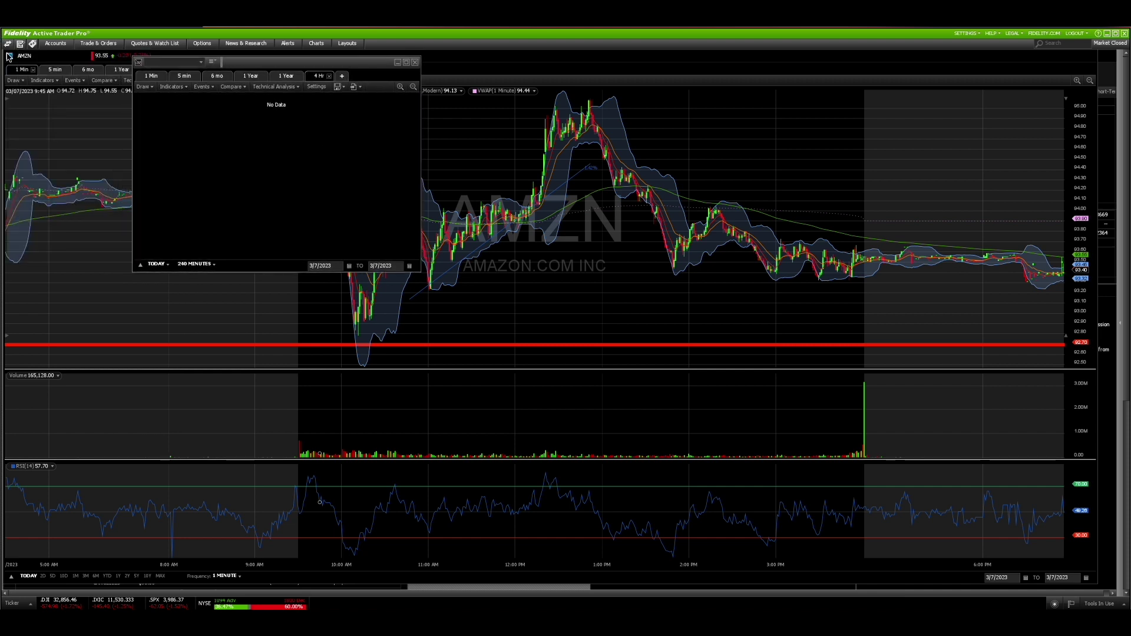
{"action": "left_click", "coordinate": [138, 62]}
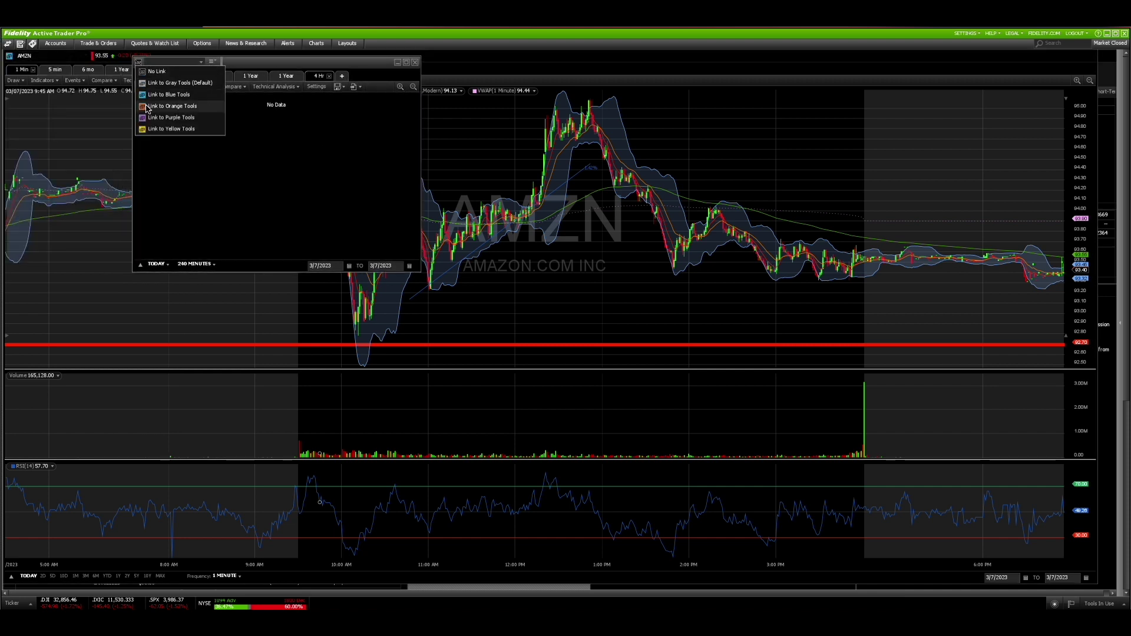
{"action": "left_click", "coordinate": [149, 106]}
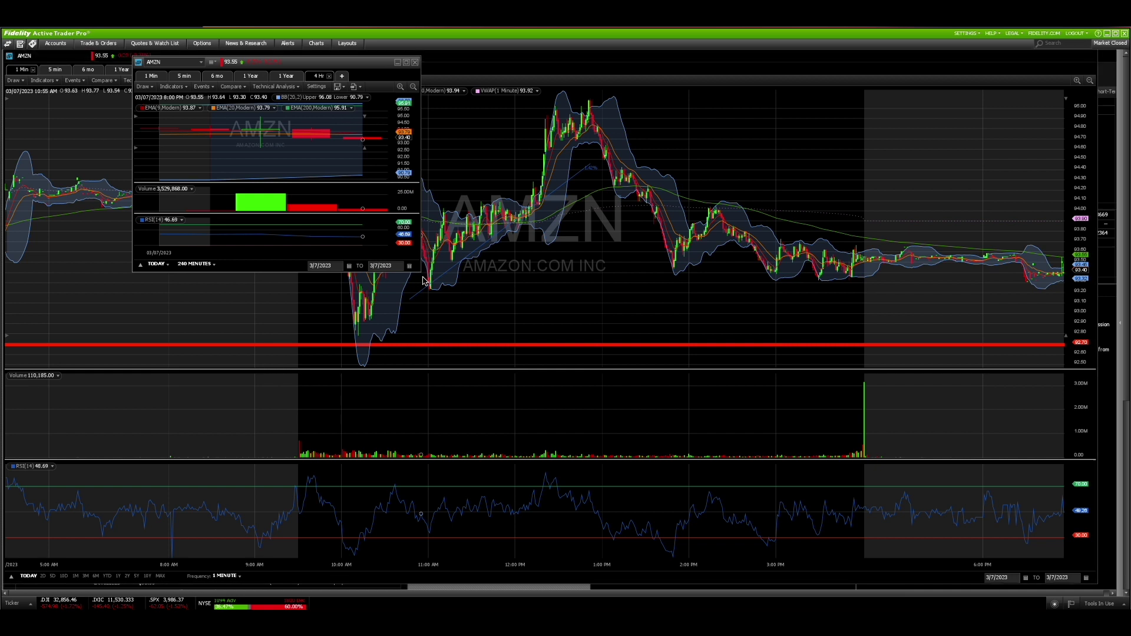
Enlarge the floating AMZN chart window and load a saved chart layout into it
{"action": "left_click_drag", "start_coordinate": [419, 272], "coordinate": [668, 549]}
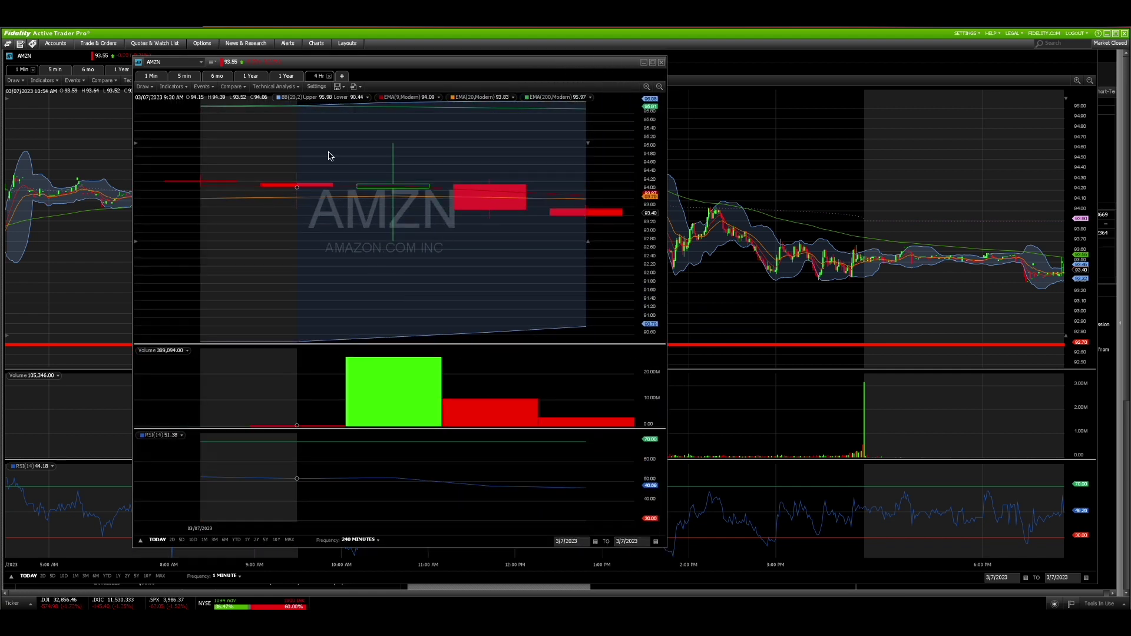
{"action": "left_click", "coordinate": [340, 87]}
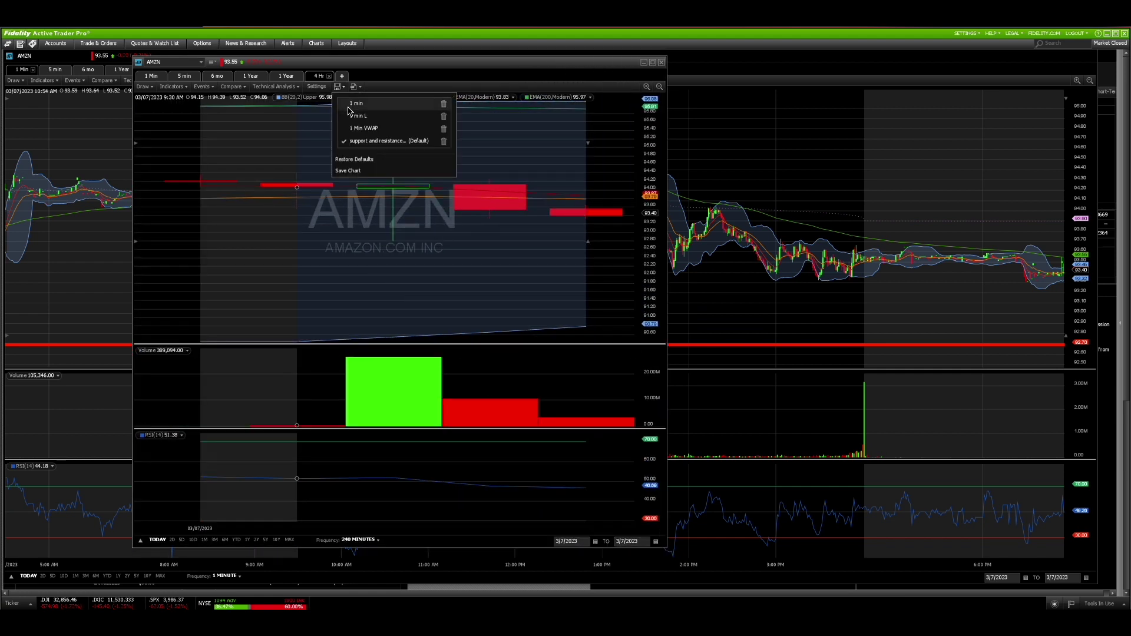
{"action": "left_click", "coordinate": [361, 142]}
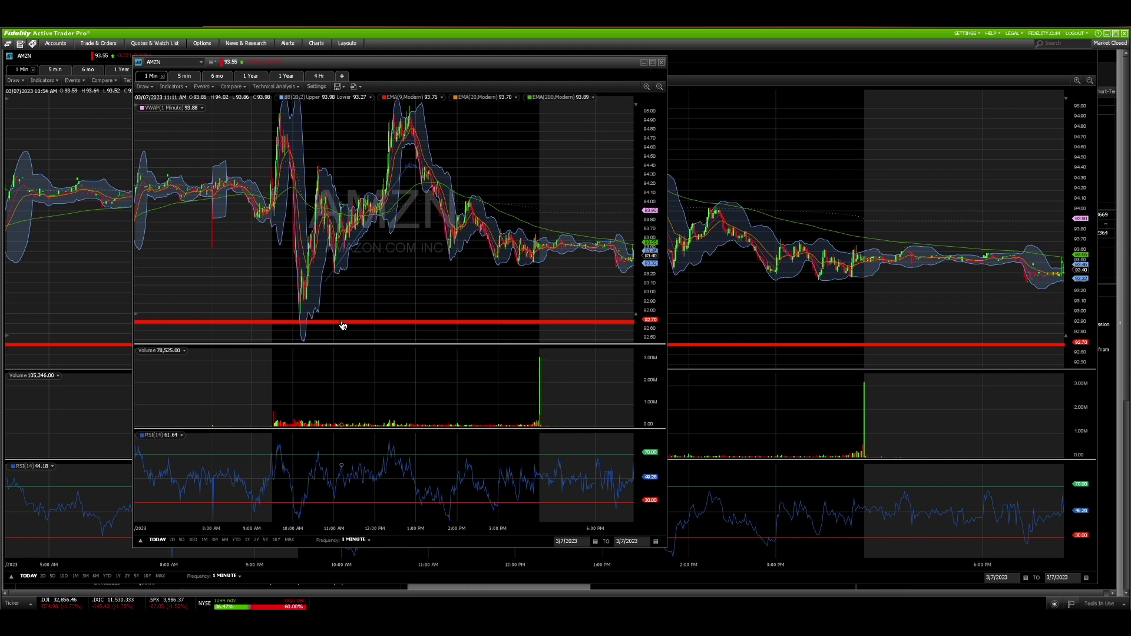
Move the AMZN window left, close it, and reopen the main chart's saved-charts list
{"action": "left_click_drag", "start_coordinate": [429, 65], "coordinate": [379, 59]}
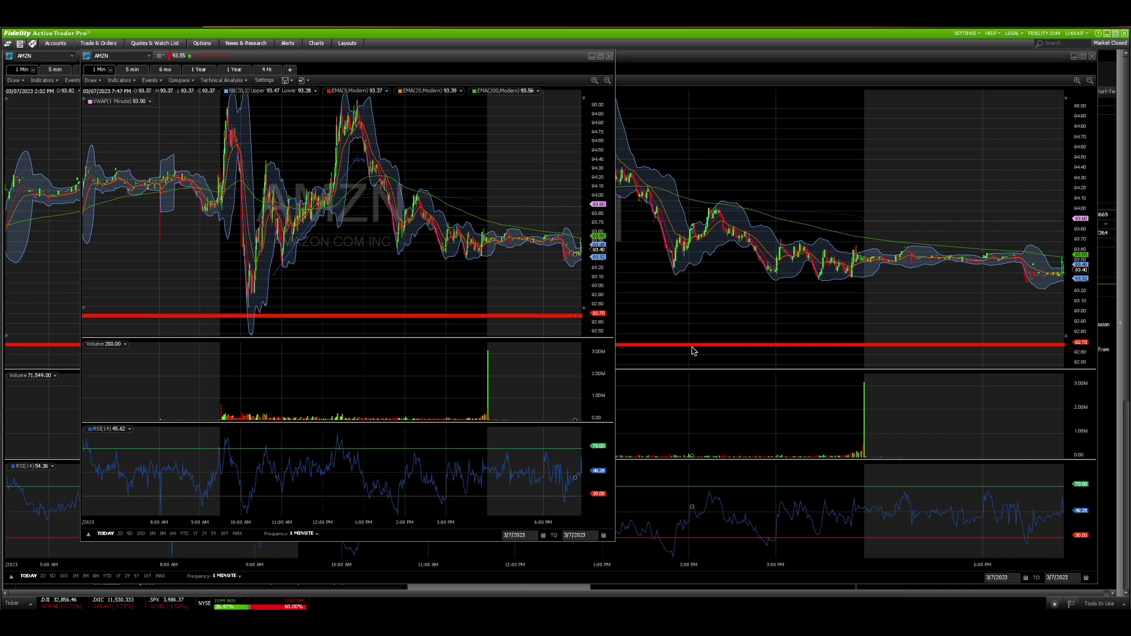
{"action": "left_click", "coordinate": [609, 56]}
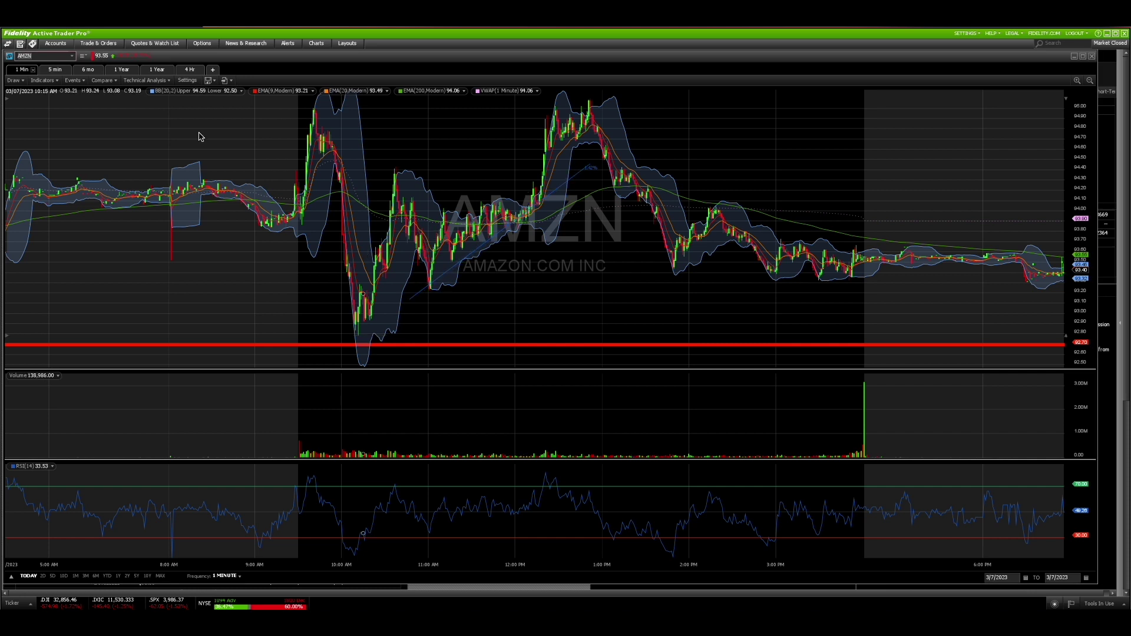
{"action": "left_click", "coordinate": [214, 82]}
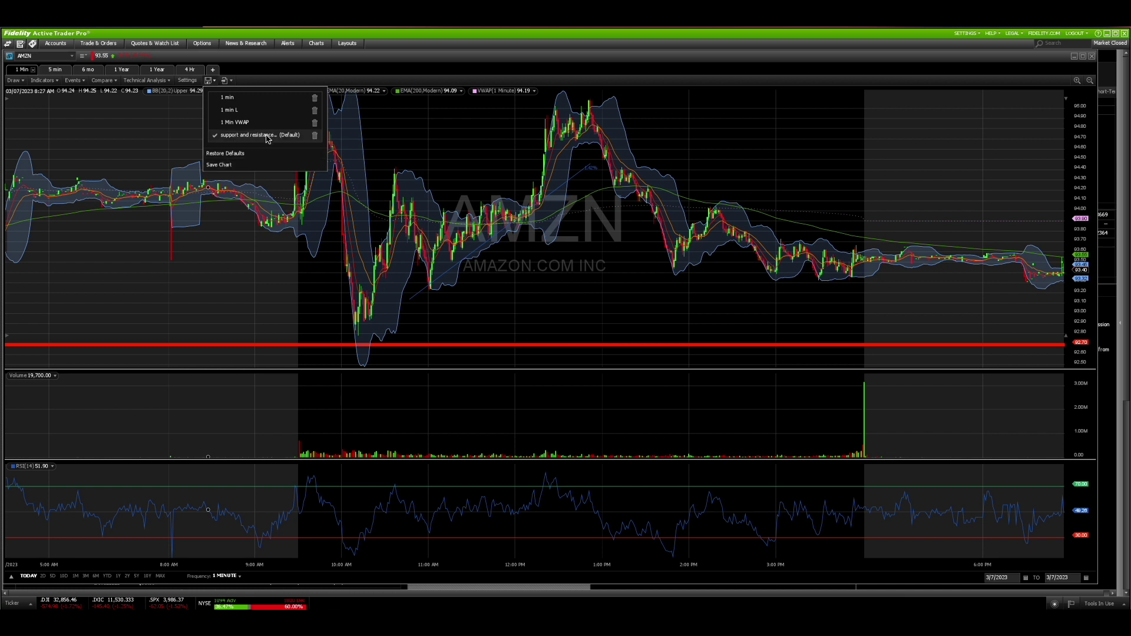
Close the saved-charts list with support and resistance (Default) ticked, then show the Charts menu
{"action": "left_click", "coordinate": [206, 199]}
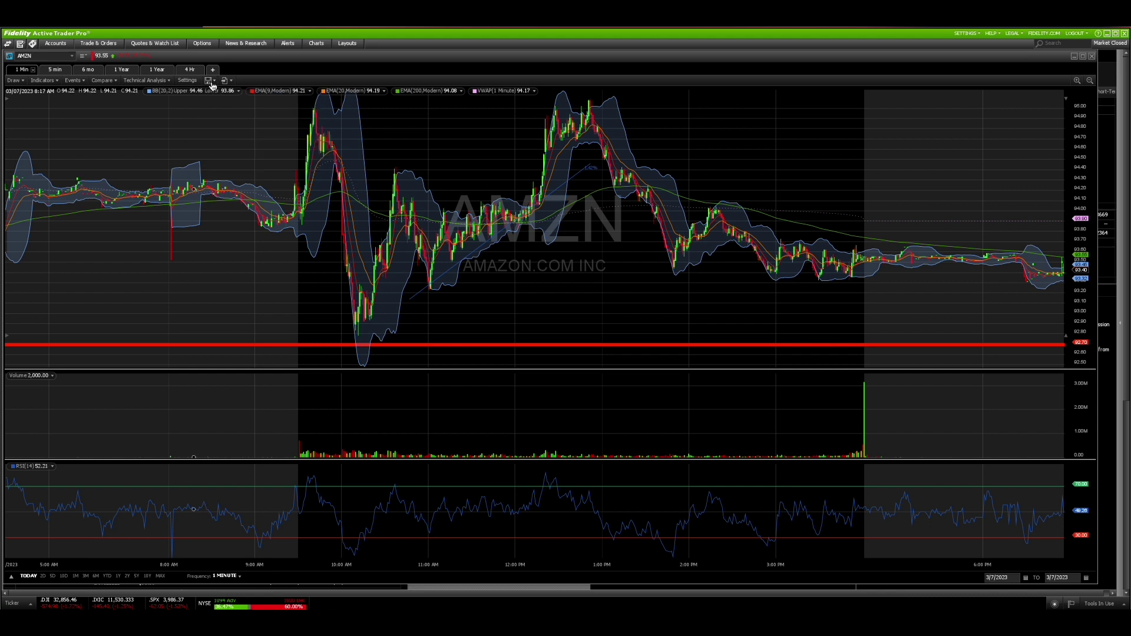
{"action": "left_click", "coordinate": [316, 45]}
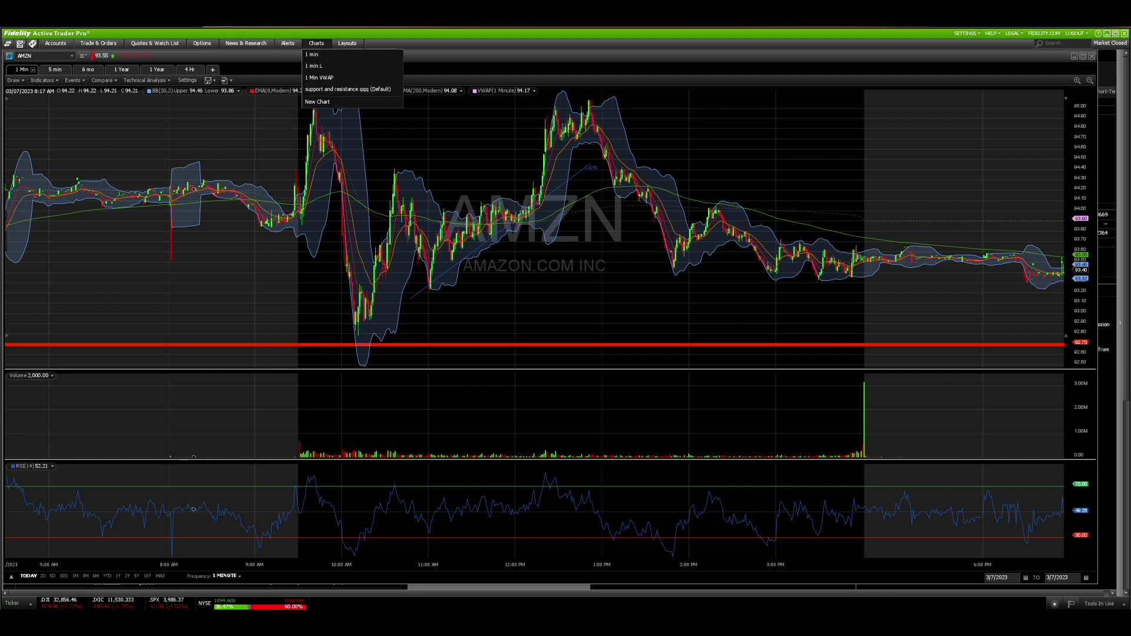
Create another chart window, move it right, and link it to Blue Tools to load AMZN
{"action": "left_click", "coordinate": [317, 102]}
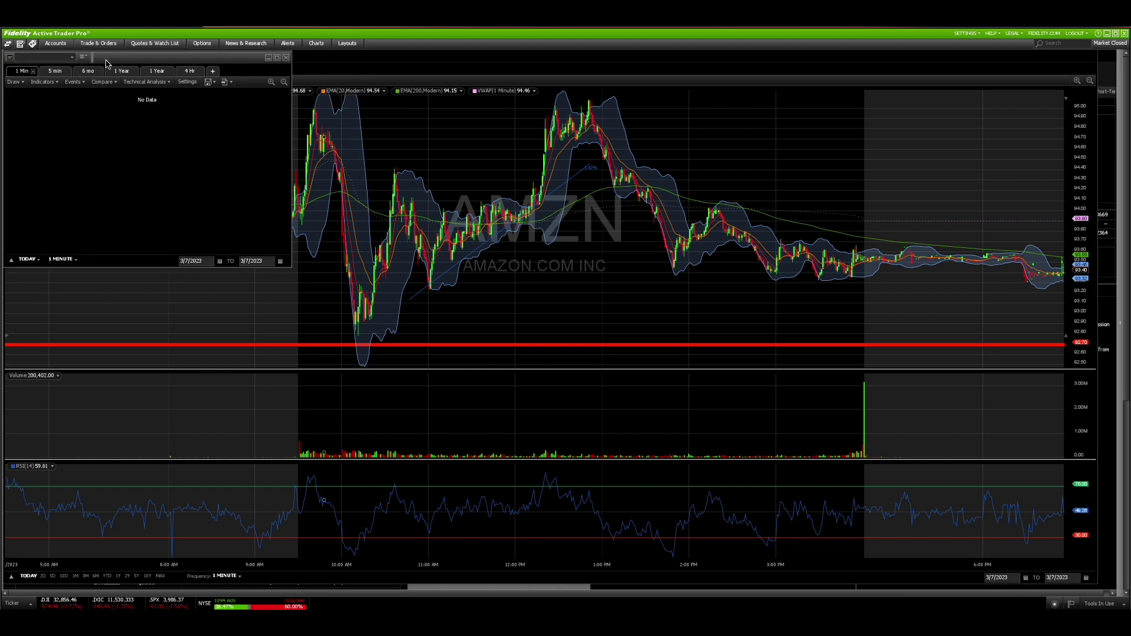
{"action": "left_click_drag", "start_coordinate": [280, 60], "coordinate": [452, 59]}
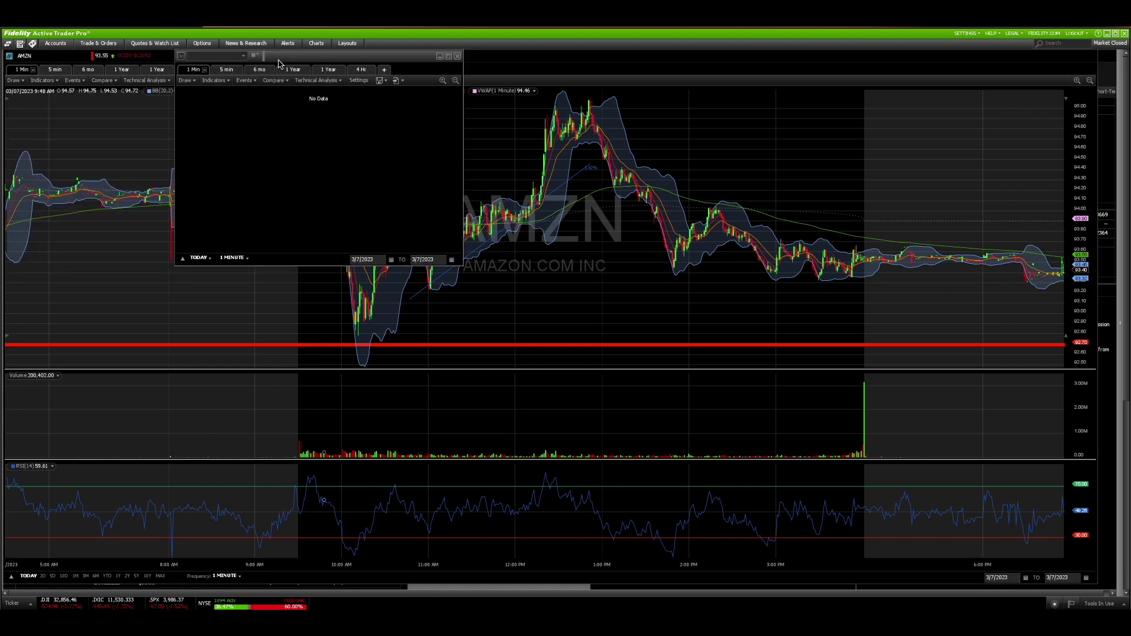
{"action": "left_click", "coordinate": [384, 83]}
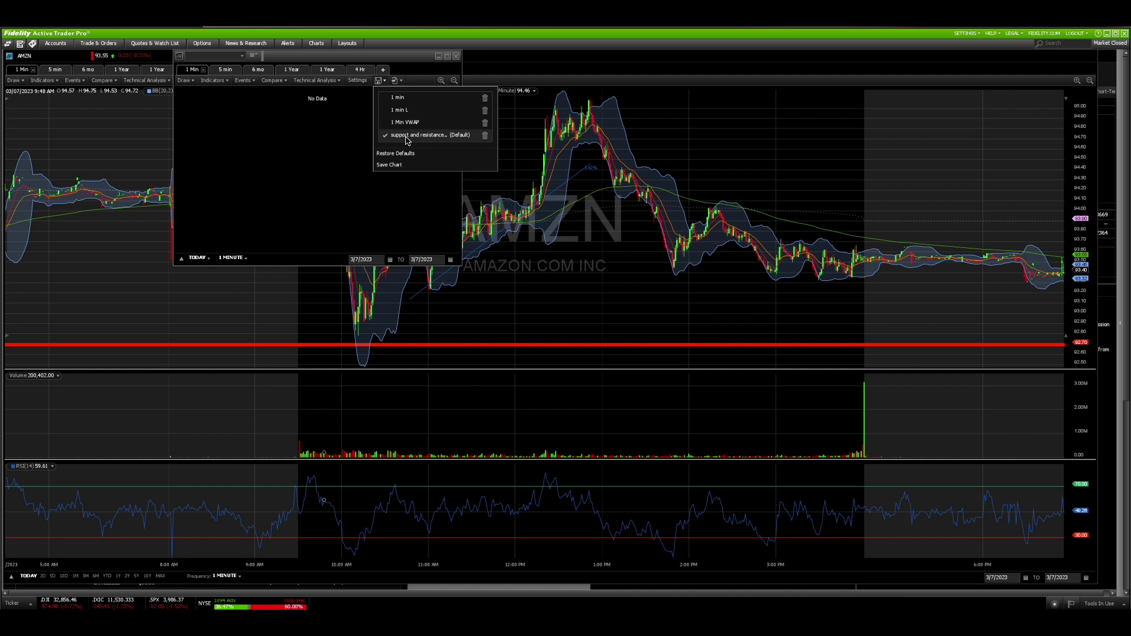
{"action": "left_click", "coordinate": [341, 141]}
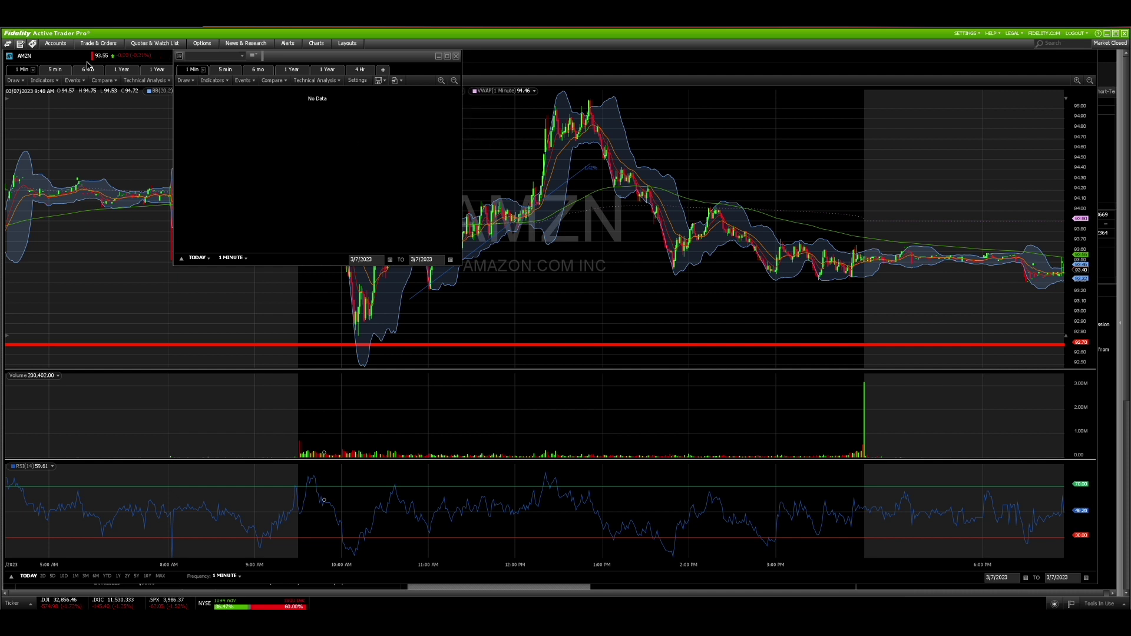
{"action": "left_click", "coordinate": [179, 56]}
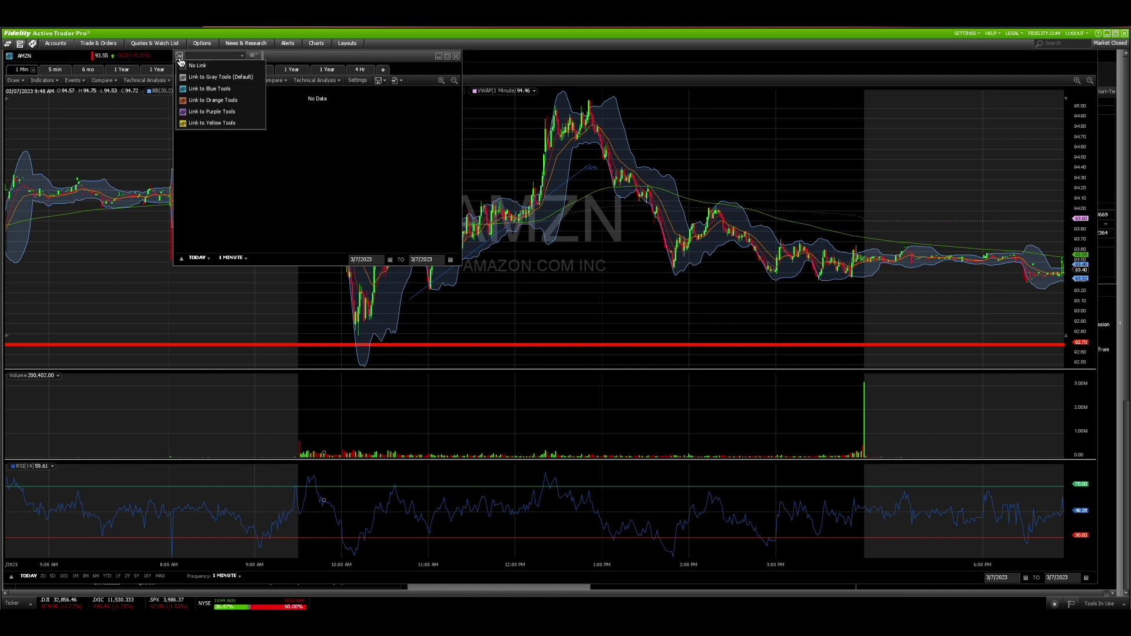
{"action": "left_click", "coordinate": [200, 89]}
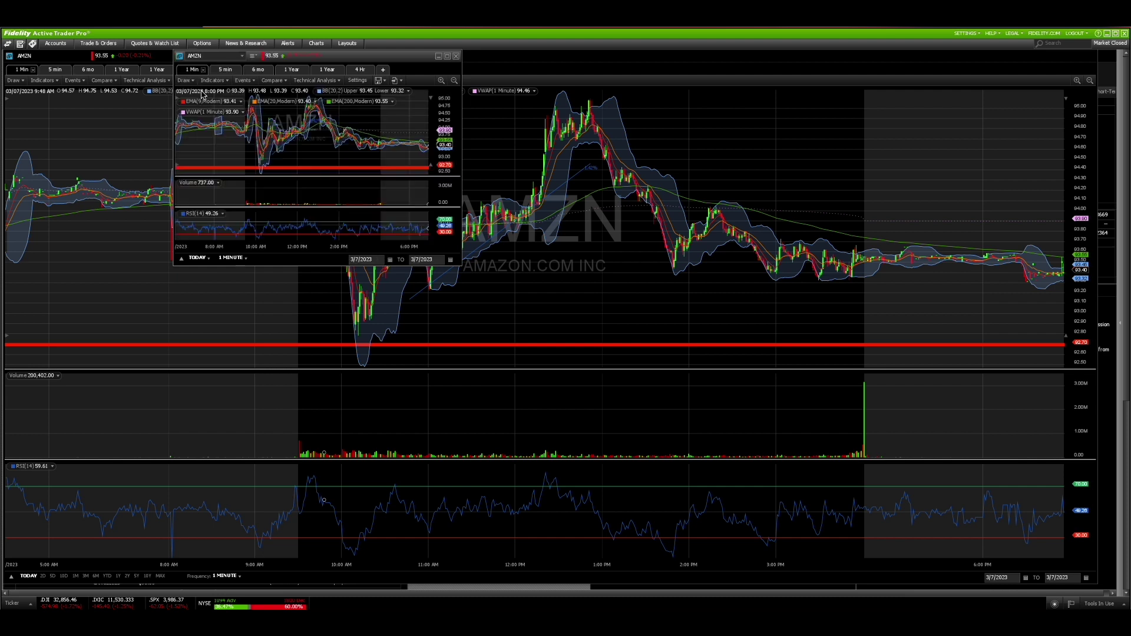
Apply the 1 Min VWAP template to the new AMZN window and enlarge it
{"action": "left_click", "coordinate": [380, 81]}
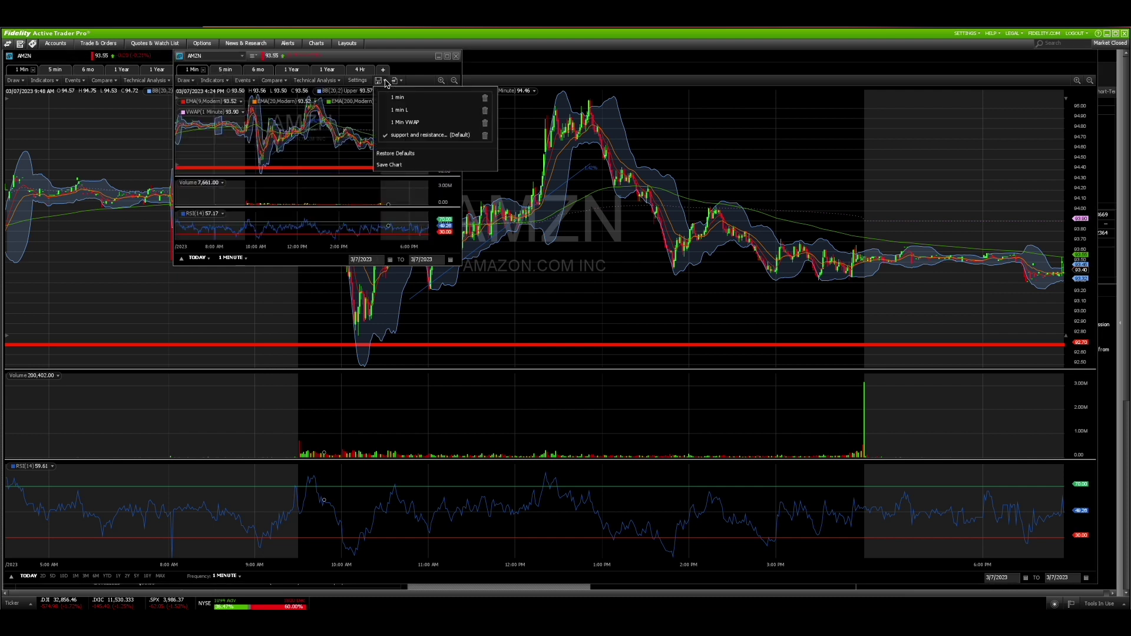
{"action": "left_click", "coordinate": [396, 122]}
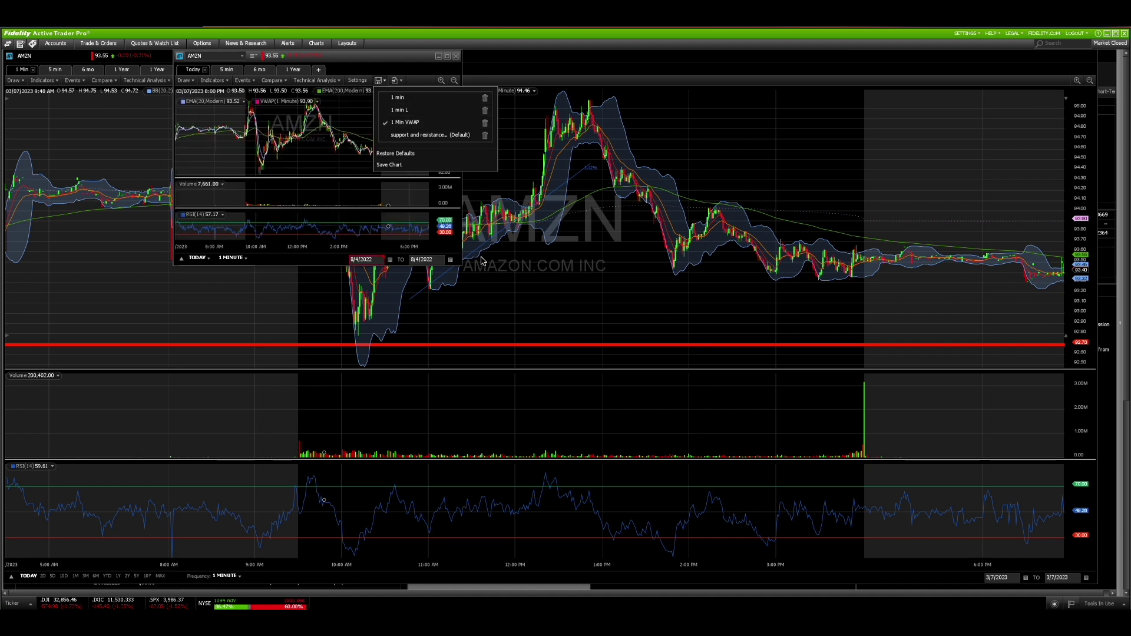
{"action": "left_click", "coordinate": [460, 266]}
{"action": "left_click_drag", "start_coordinate": [499, 314], "coordinate": [561, 457]}
{"action": "left_click_drag", "start_coordinate": [615, 485], "coordinate": [756, 554]}
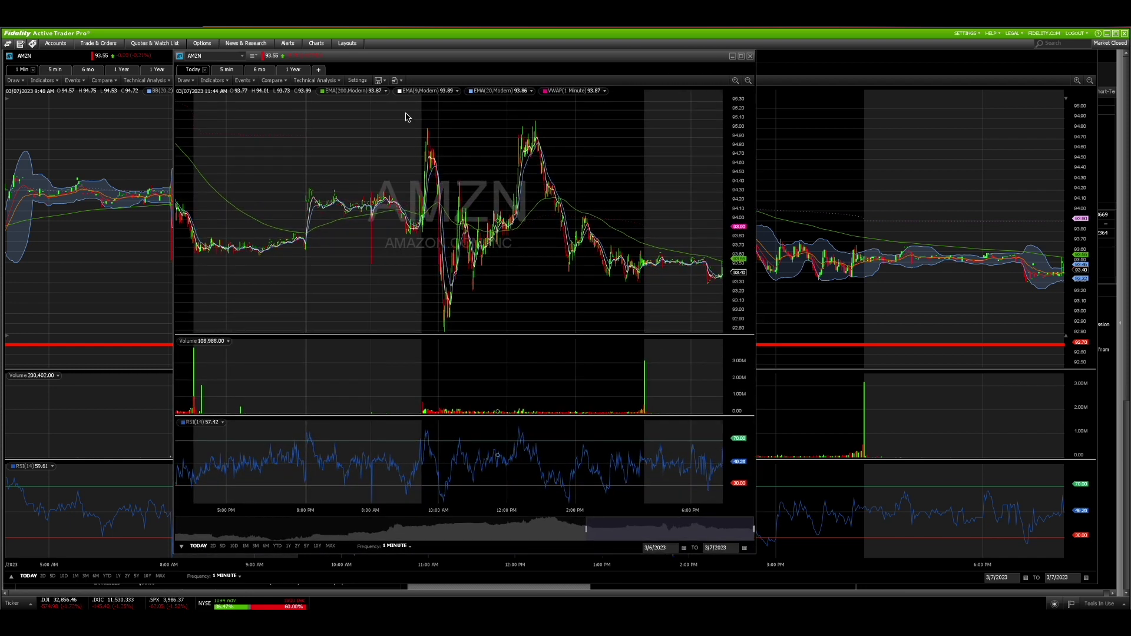
Switch the middle AMZN window back to the support and resistance template and reposition it
{"action": "left_click", "coordinate": [384, 81]}
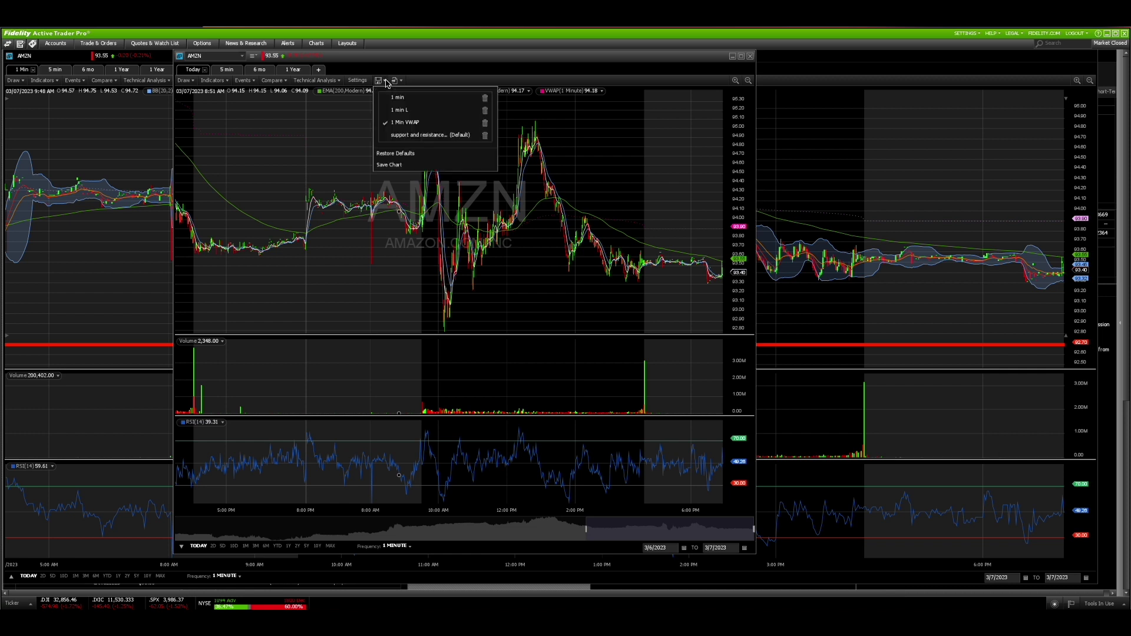
{"action": "left_click", "coordinate": [415, 136]}
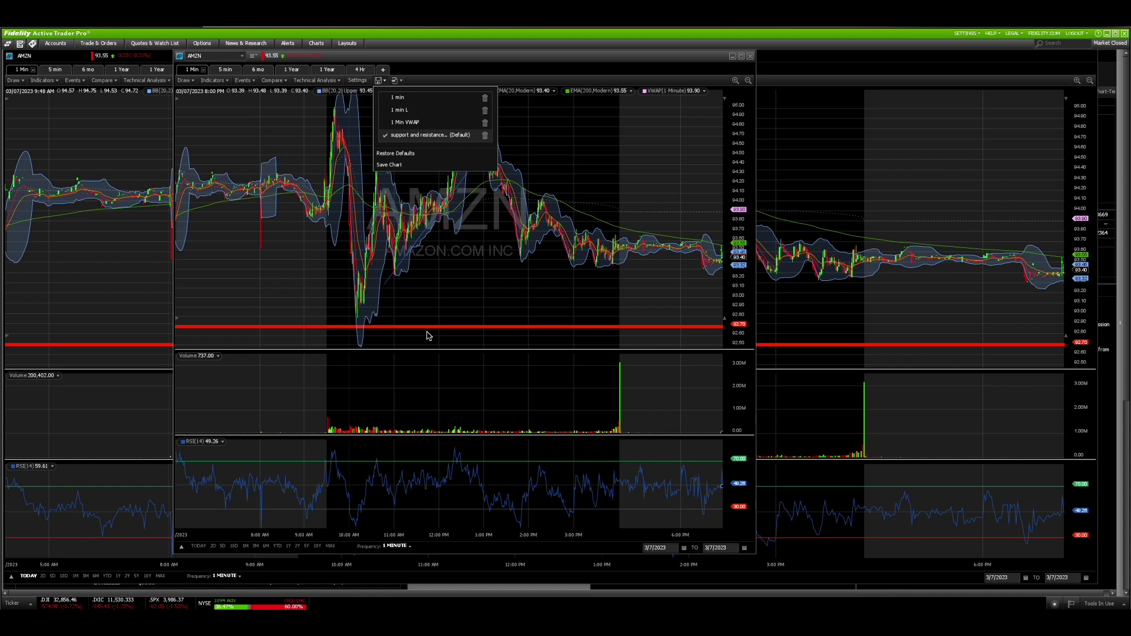
{"action": "left_click", "coordinate": [475, 291]}
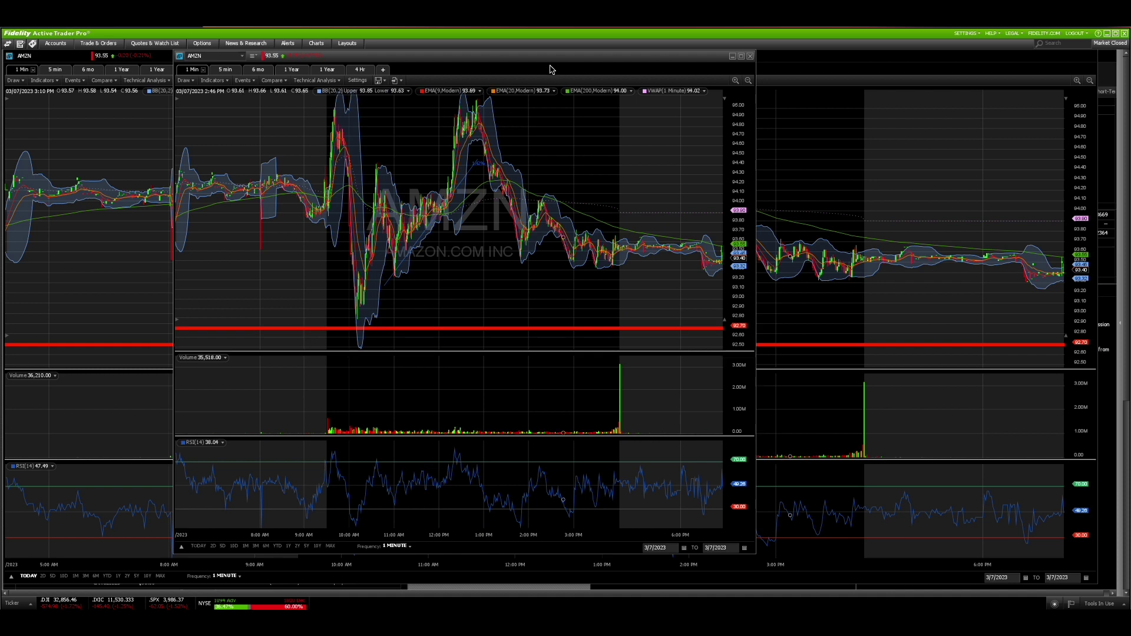
{"action": "left_click_drag", "start_coordinate": [507, 56], "coordinate": [474, 80]}
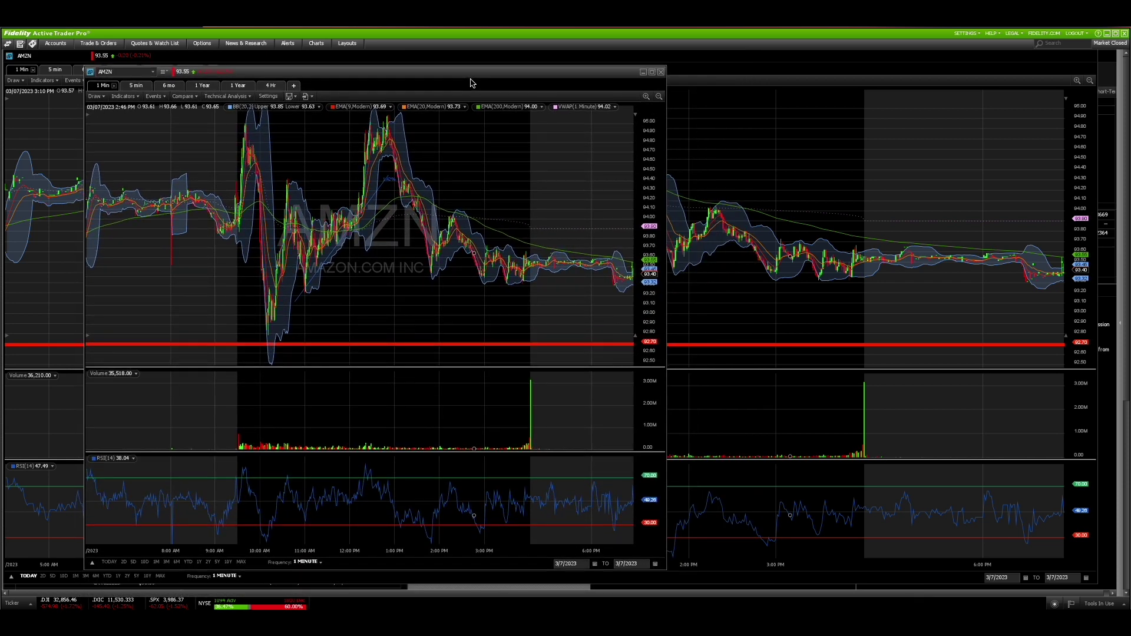
Float the AMZN chart window, drag it over the main chart, then close it
{"action": "right_click", "coordinate": [432, 103]}
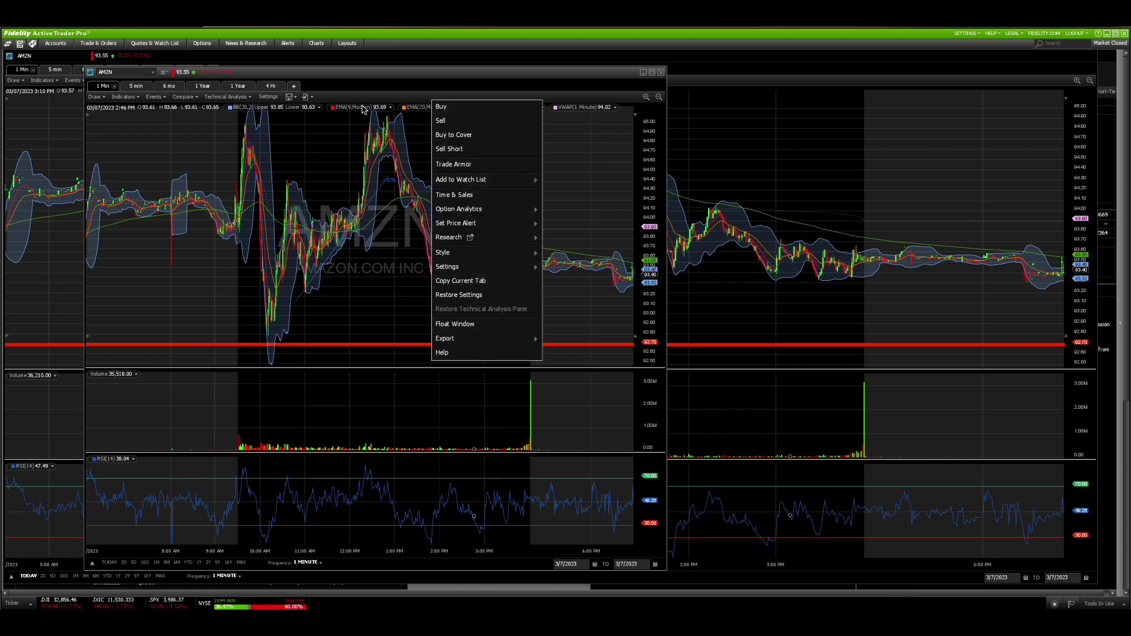
{"action": "left_click", "coordinate": [381, 91]}
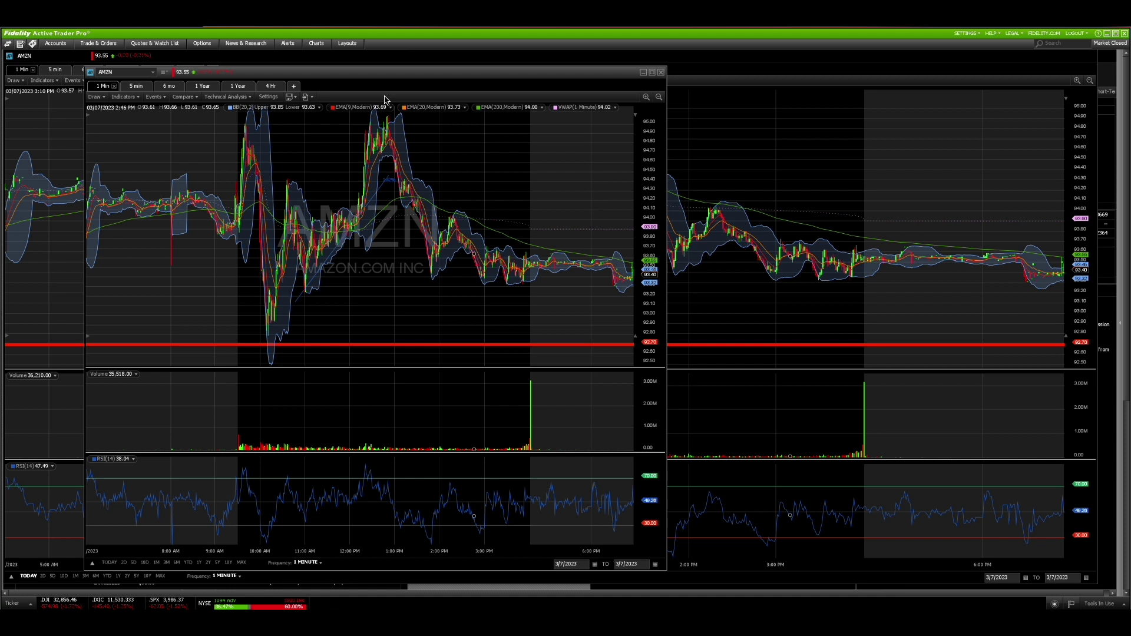
{"action": "right_click", "coordinate": [384, 99]}
{"action": "mouse_move", "coordinate": [414, 343]}
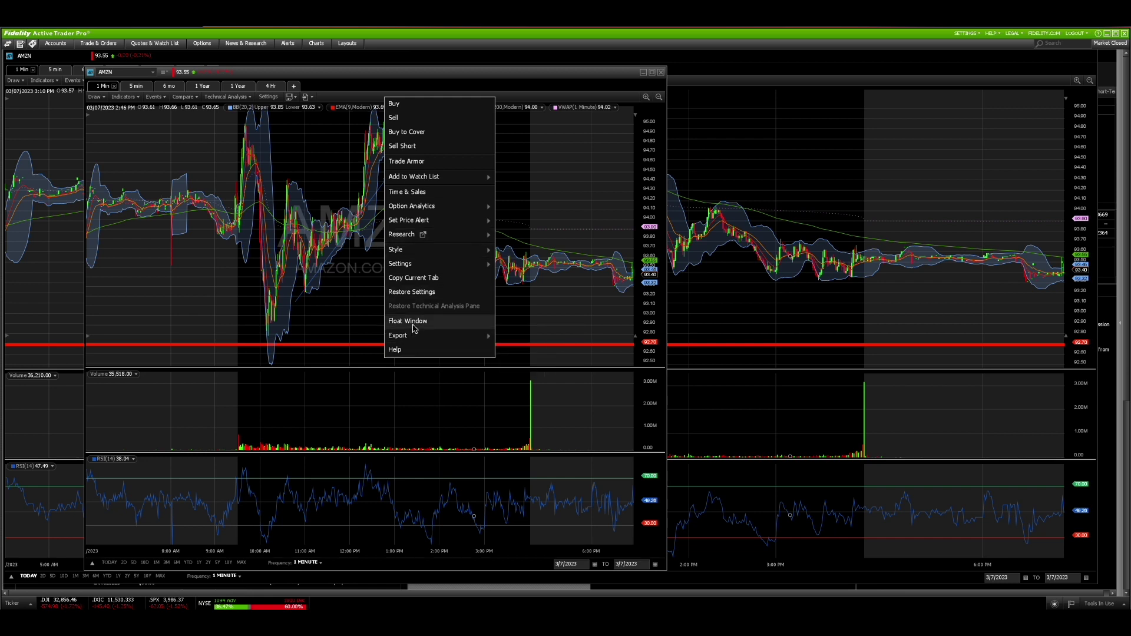
{"action": "left_click", "coordinate": [414, 323]}
{"action": "left_click_drag", "start_coordinate": [450, 177], "coordinate": [0, 149]}
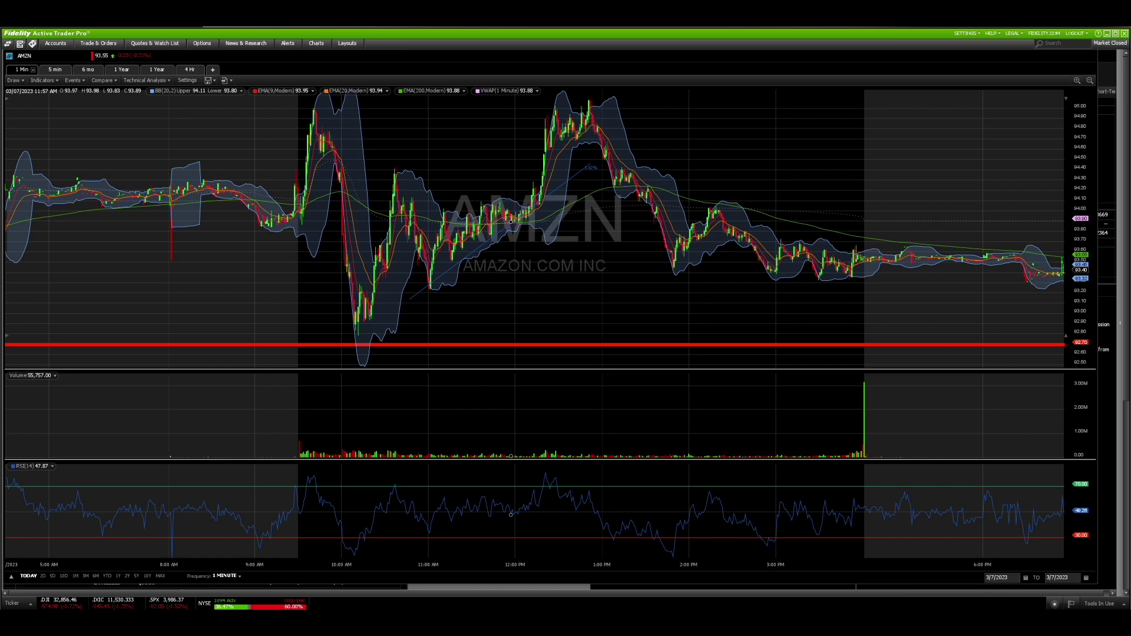
{"action": "left_click_drag", "start_coordinate": [1021, 75], "coordinate": [328, 91]}
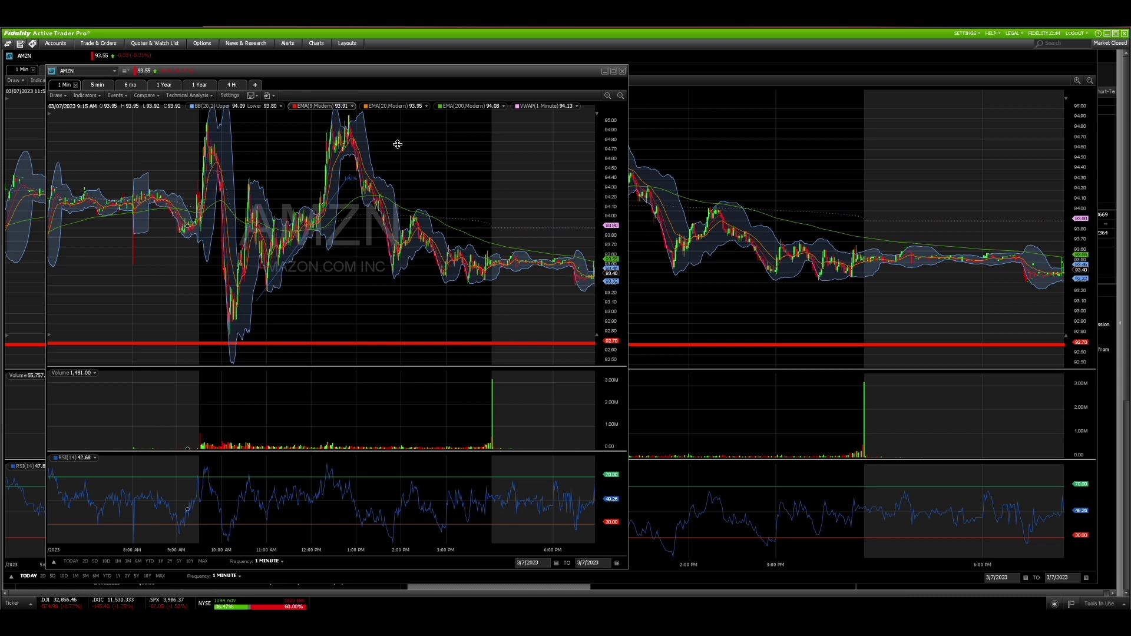
{"action": "left_click", "coordinate": [614, 72]}
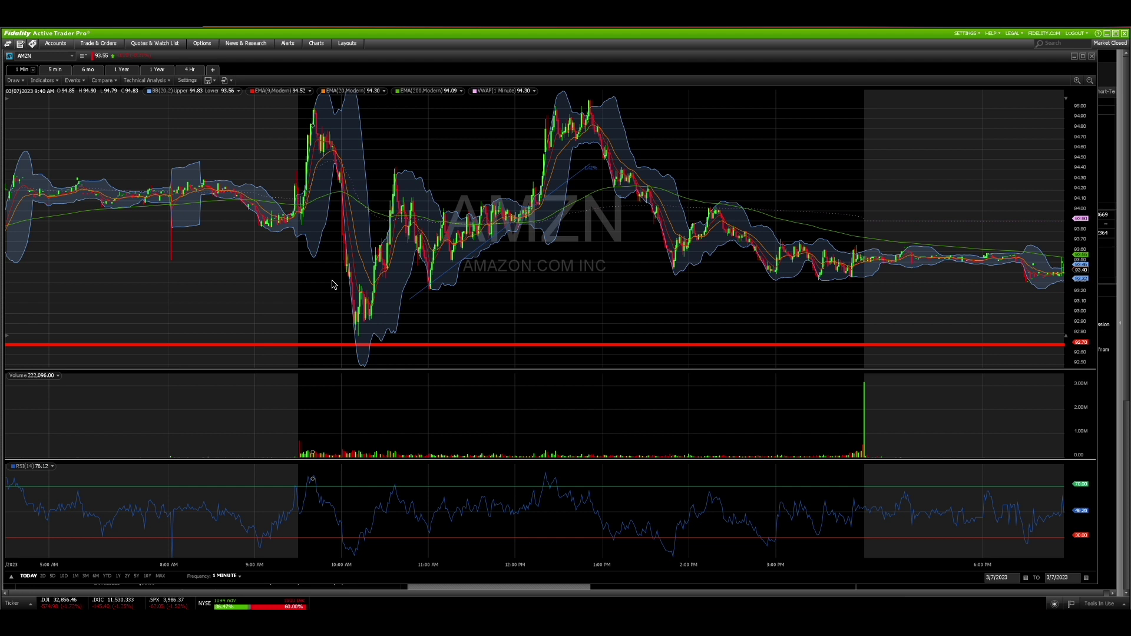
Draw a downward trendline across the morning AMZN prices, leaving chart settings unchanged
{"action": "left_click", "coordinate": [14, 80]}
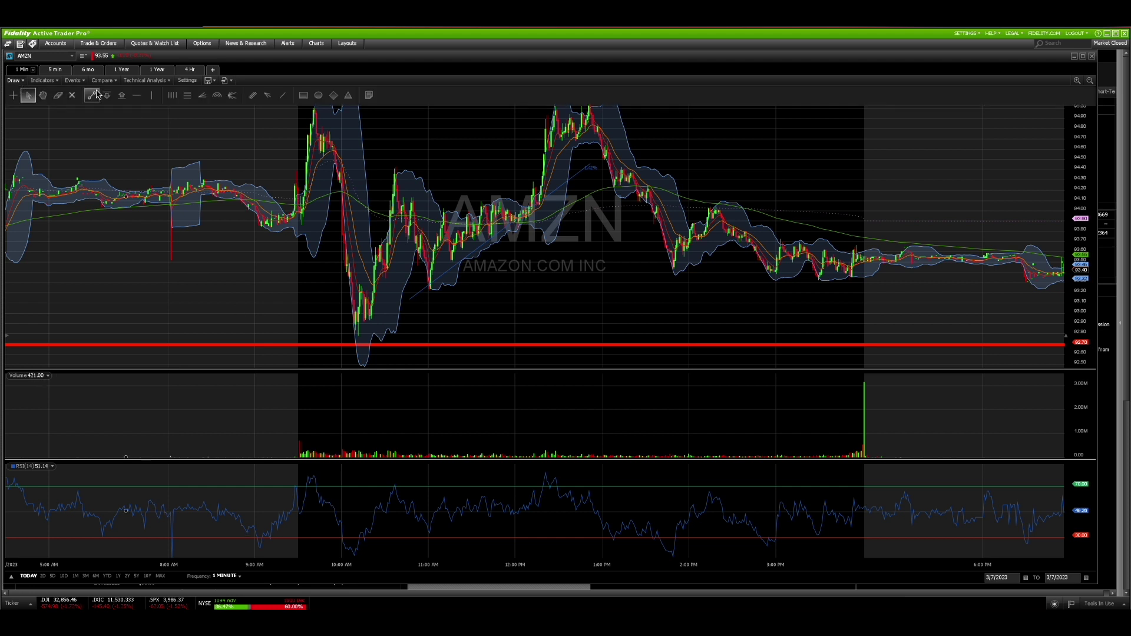
{"action": "left_click", "coordinate": [98, 97]}
{"action": "left_click_drag", "start_coordinate": [134, 144], "coordinate": [528, 299]}
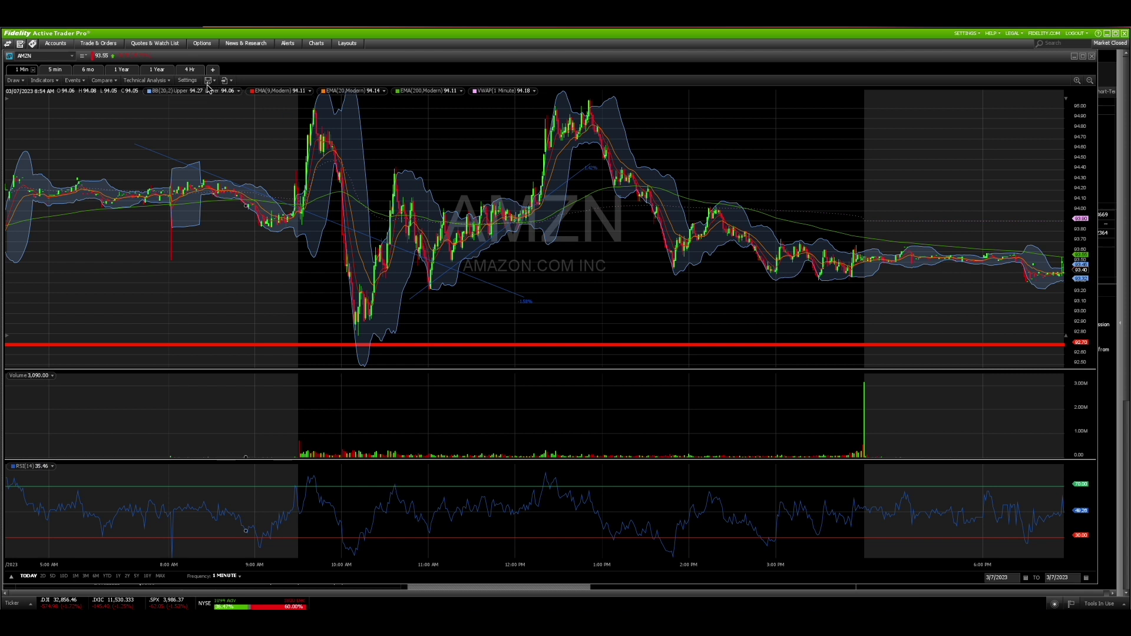
{"action": "left_click", "coordinate": [187, 80]}
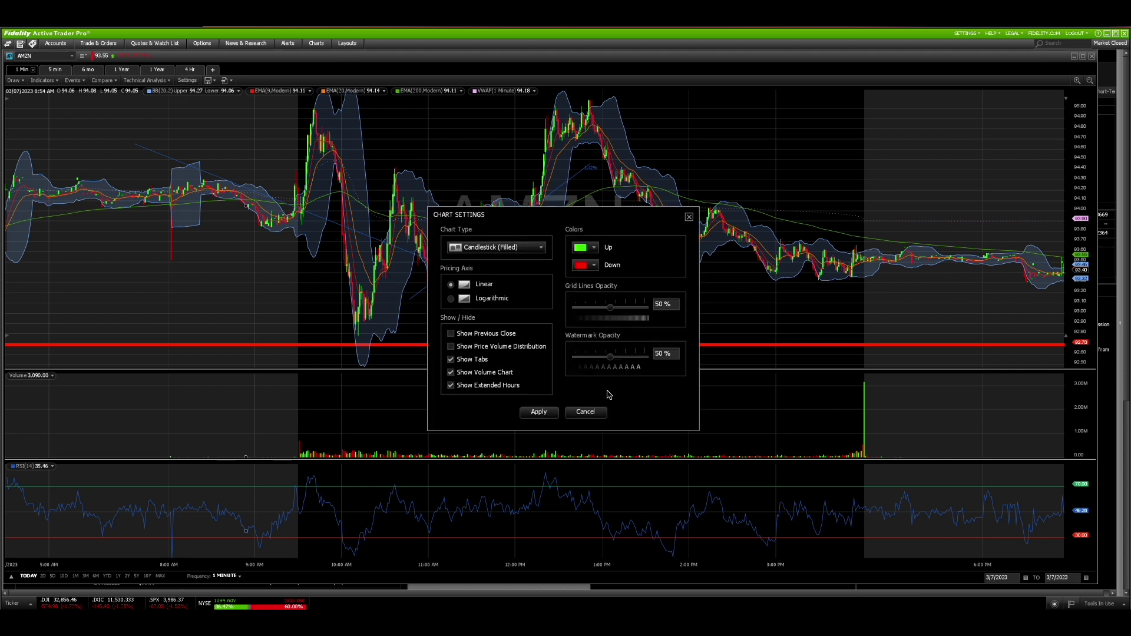
{"action": "left_click", "coordinate": [599, 411]}
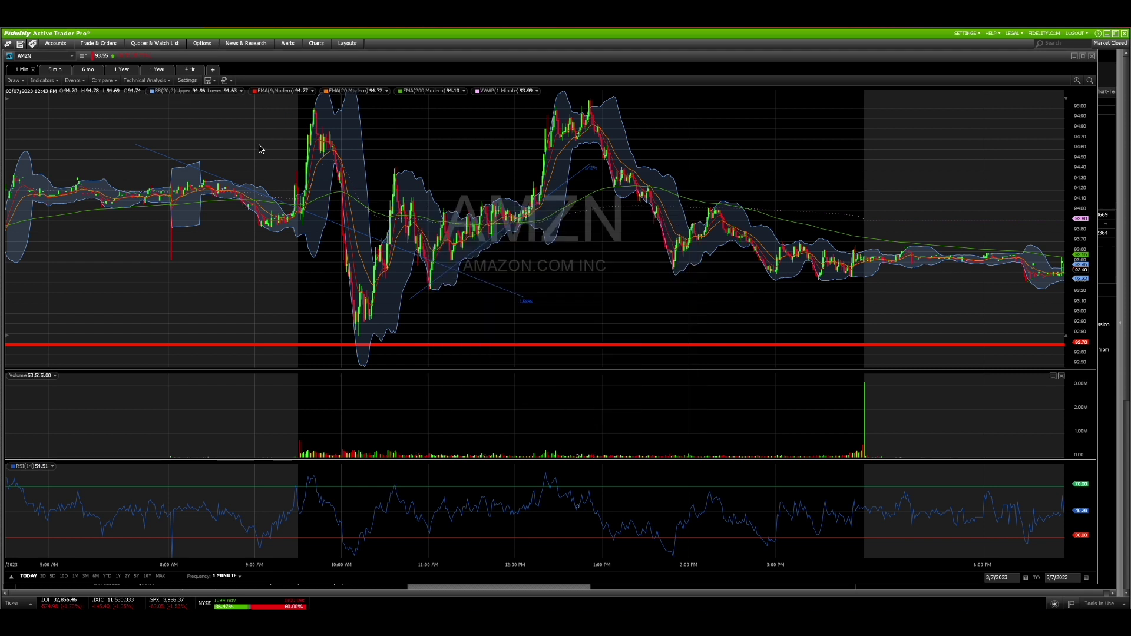
Save the chart layout as 'new chartqqq' with Make default checked
{"action": "left_click", "coordinate": [216, 80]}
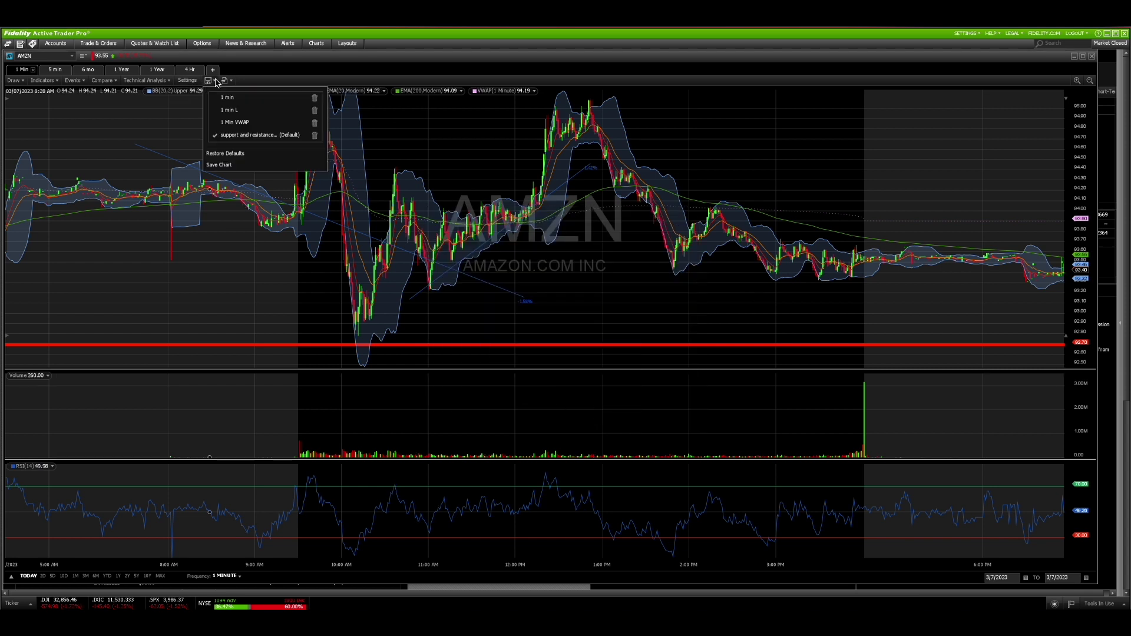
{"action": "left_click", "coordinate": [225, 167]}
{"action": "left_click", "coordinate": [560, 285]}
{"action": "left_click_drag", "start_coordinate": [559, 285], "coordinate": [392, 288]}
{"action": "type", "text": "new "}
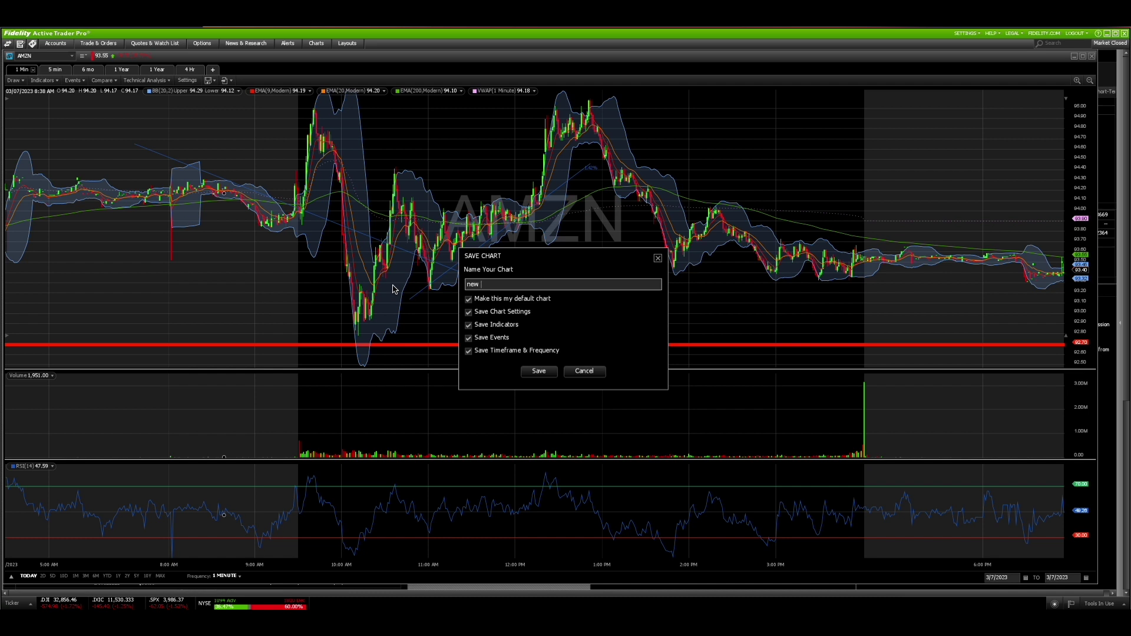
{"action": "type", "text": "chartqqq"}
{"action": "left_click", "coordinate": [537, 370]}
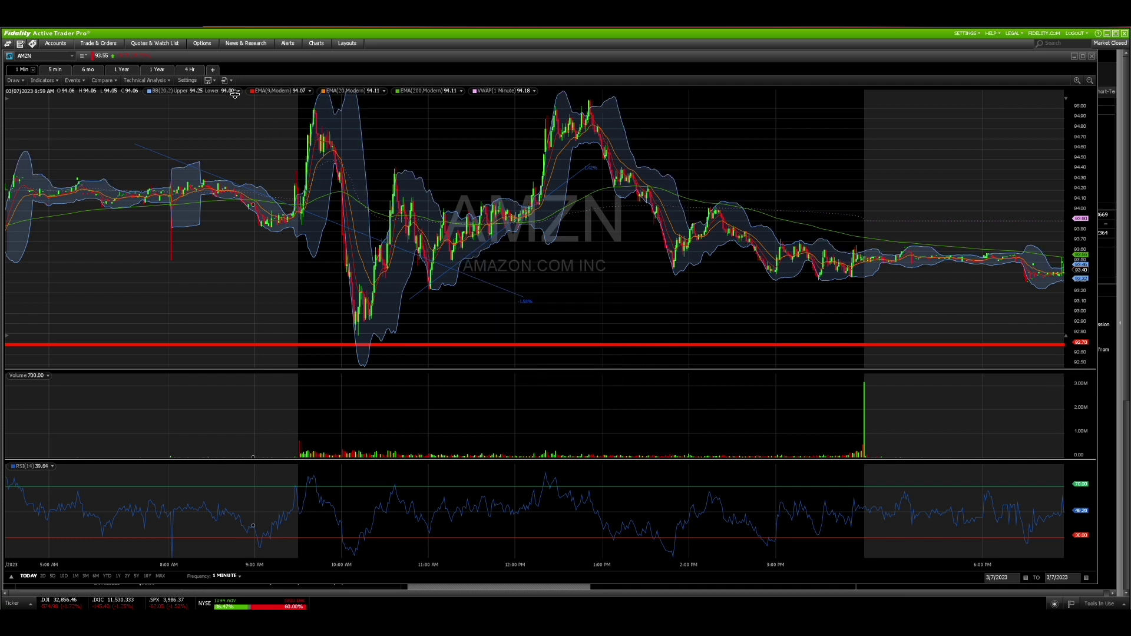
Open a new AMZN chart window linked to the Blue tool group and enlarge it
{"action": "left_click", "coordinate": [318, 45]}
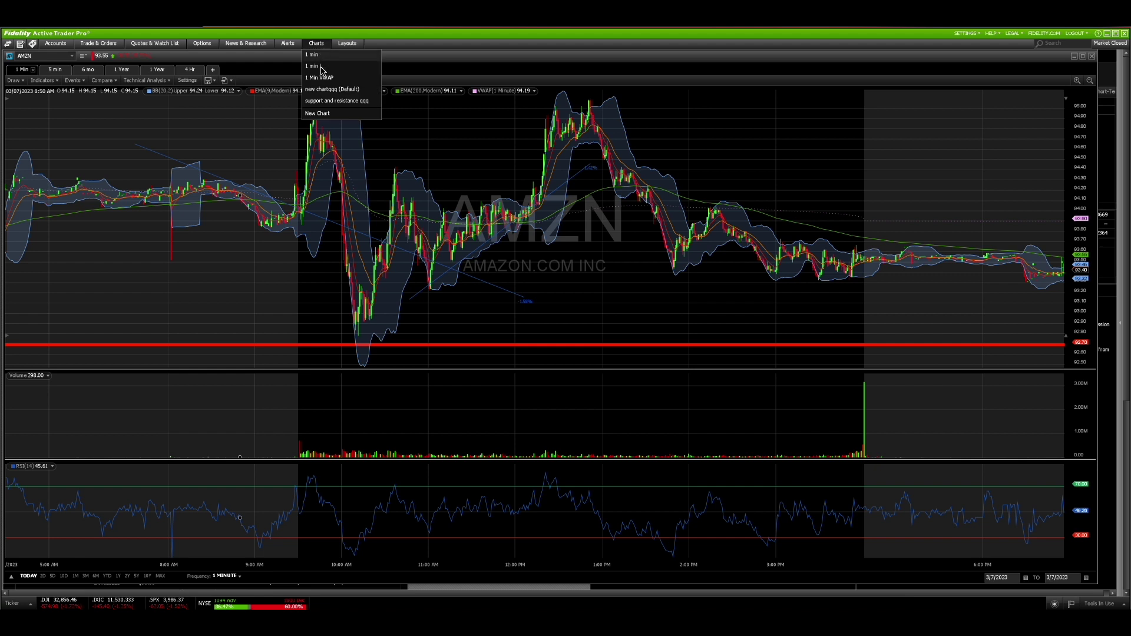
{"action": "left_click", "coordinate": [318, 114]}
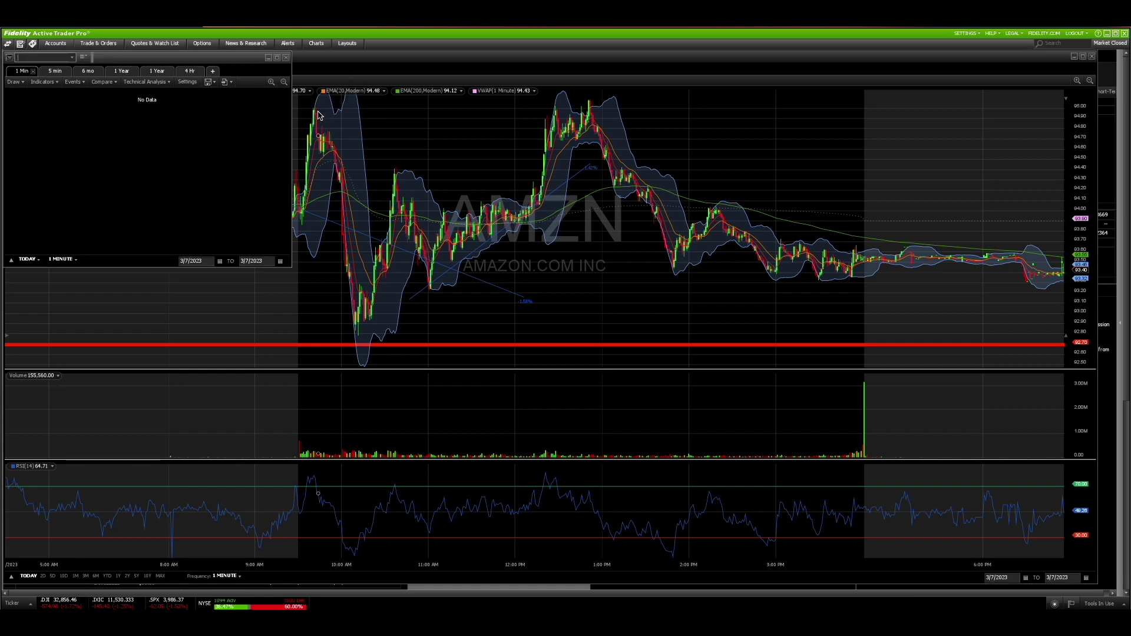
{"action": "left_click", "coordinate": [9, 57]}
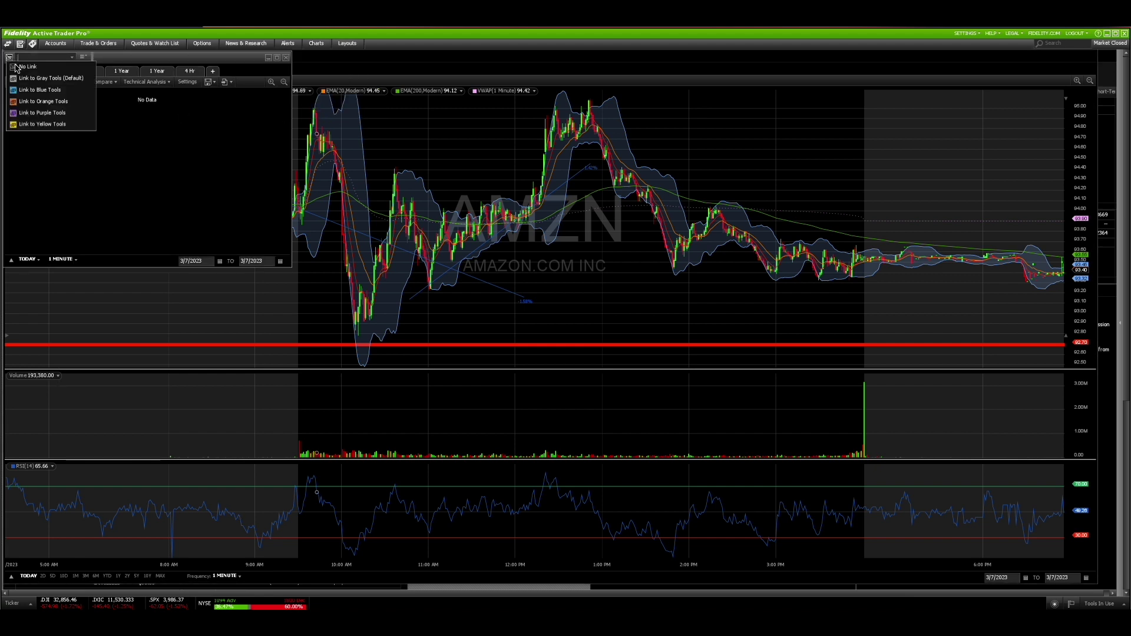
{"action": "left_click", "coordinate": [17, 94]}
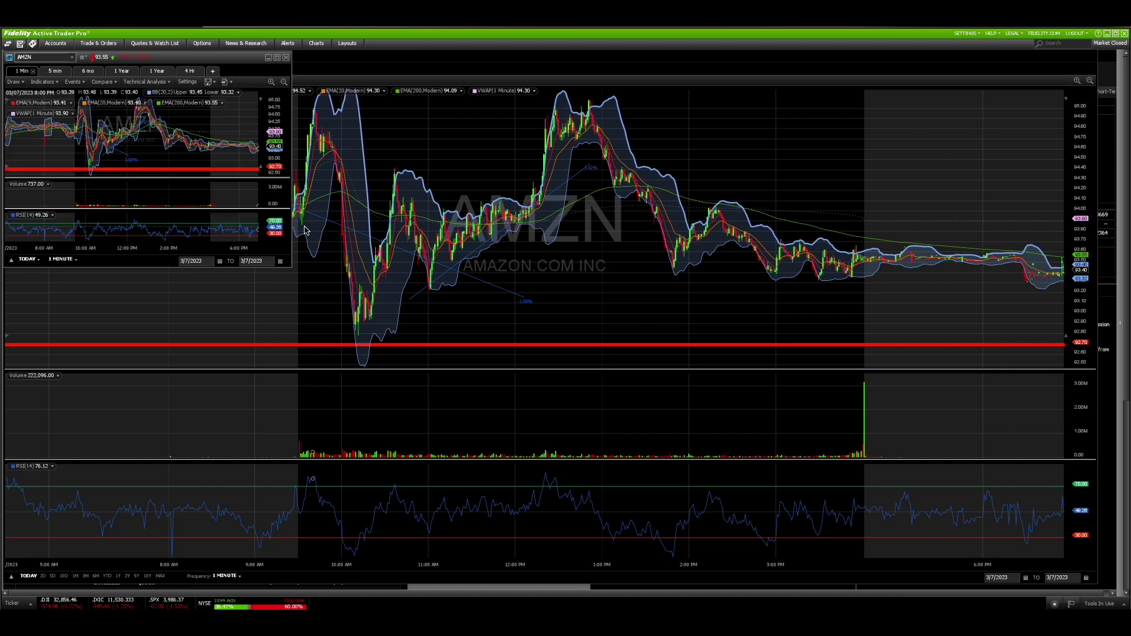
{"action": "left_click_drag", "start_coordinate": [290, 266], "coordinate": [536, 481]}
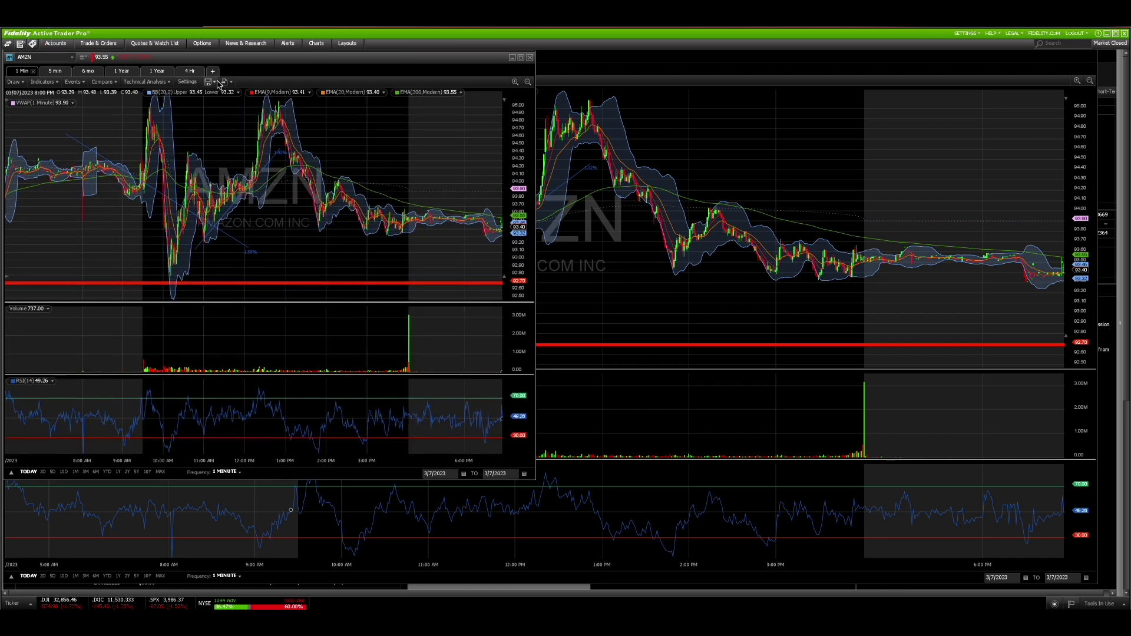
Switch the new chart to the support and resistance layout and back to 'new chartqqq', then center it
{"action": "left_click", "coordinate": [214, 82]}
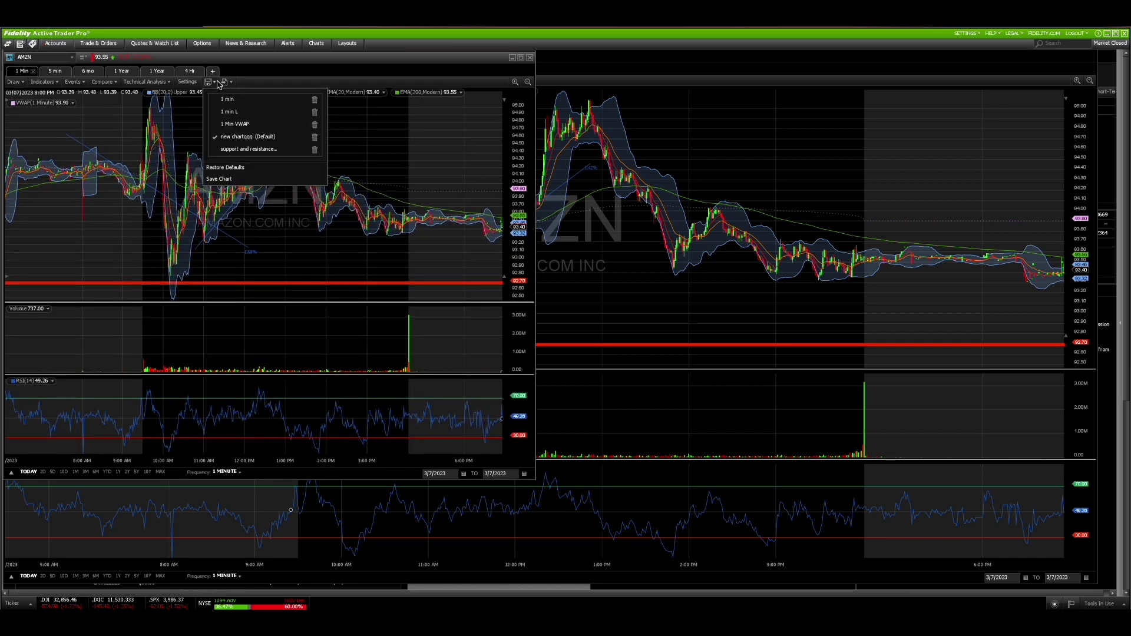
{"action": "left_click", "coordinate": [243, 150]}
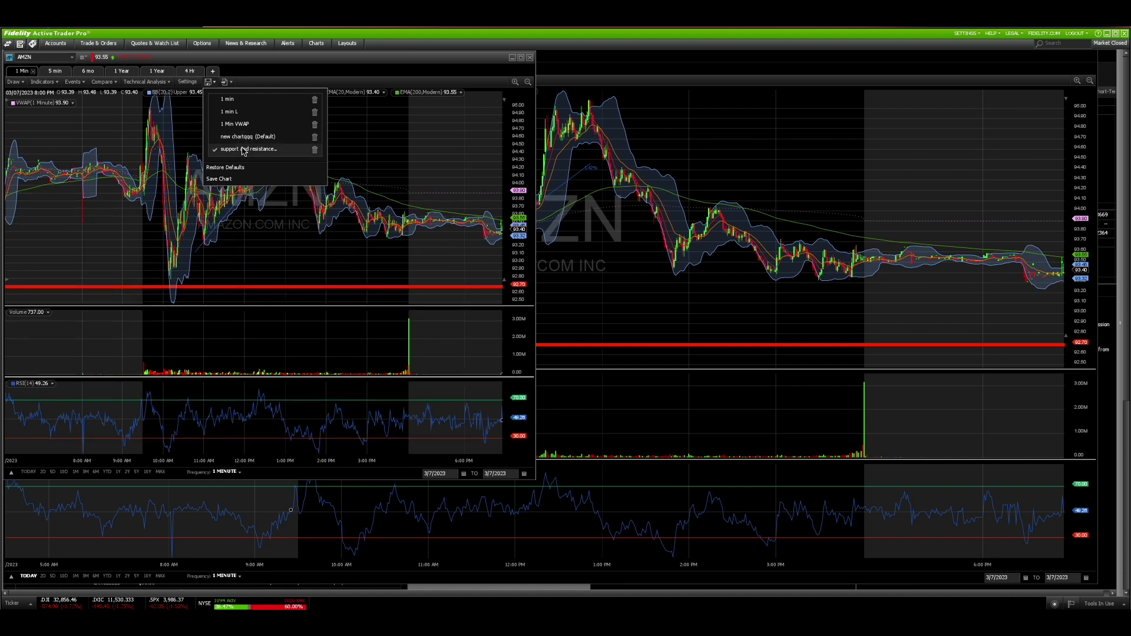
{"action": "left_click", "coordinate": [241, 137]}
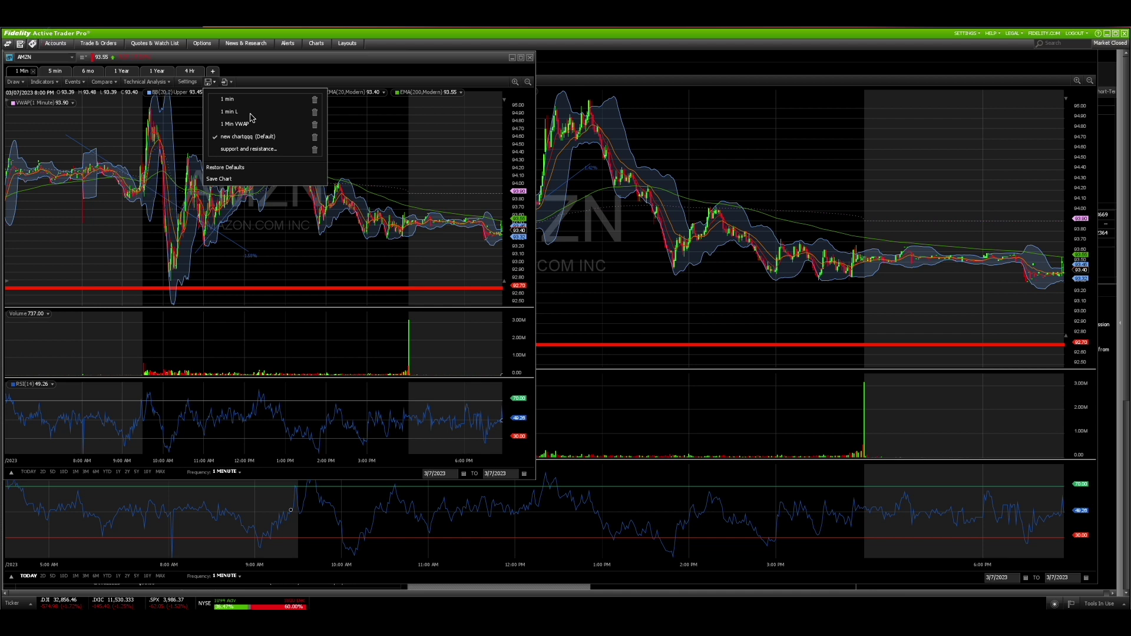
{"action": "left_click", "coordinate": [434, 61]}
{"action": "left_click_drag", "start_coordinate": [297, 57], "coordinate": [729, 77]}
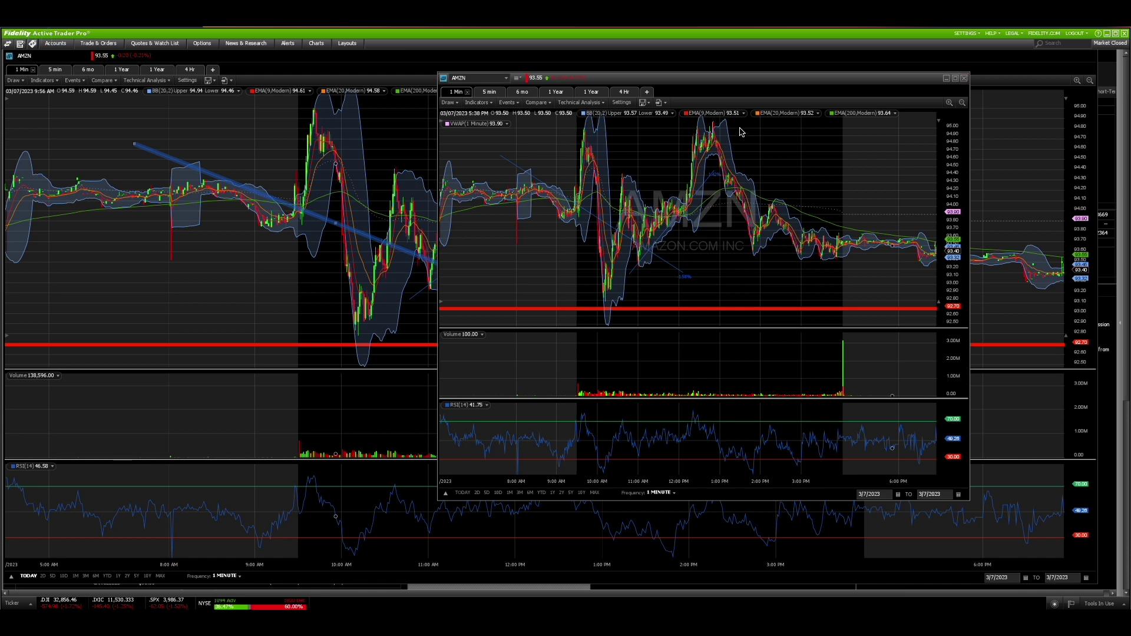
Unfloat the second AMZN chart window via its Float Window option
{"action": "right_click", "coordinate": [721, 105]}
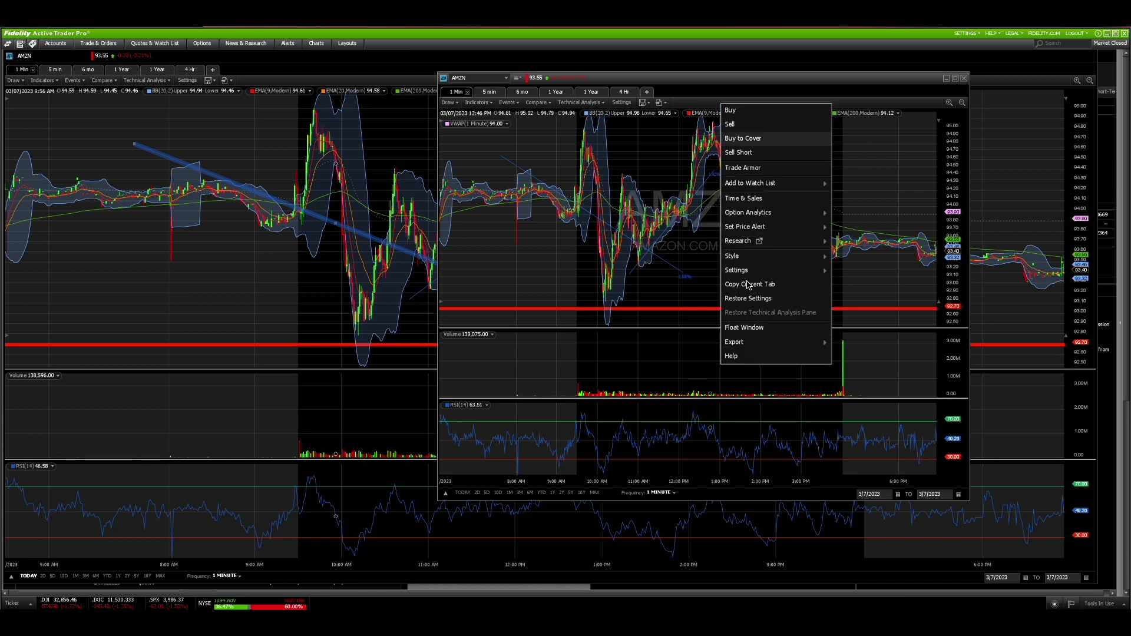
{"action": "left_click", "coordinate": [746, 327]}
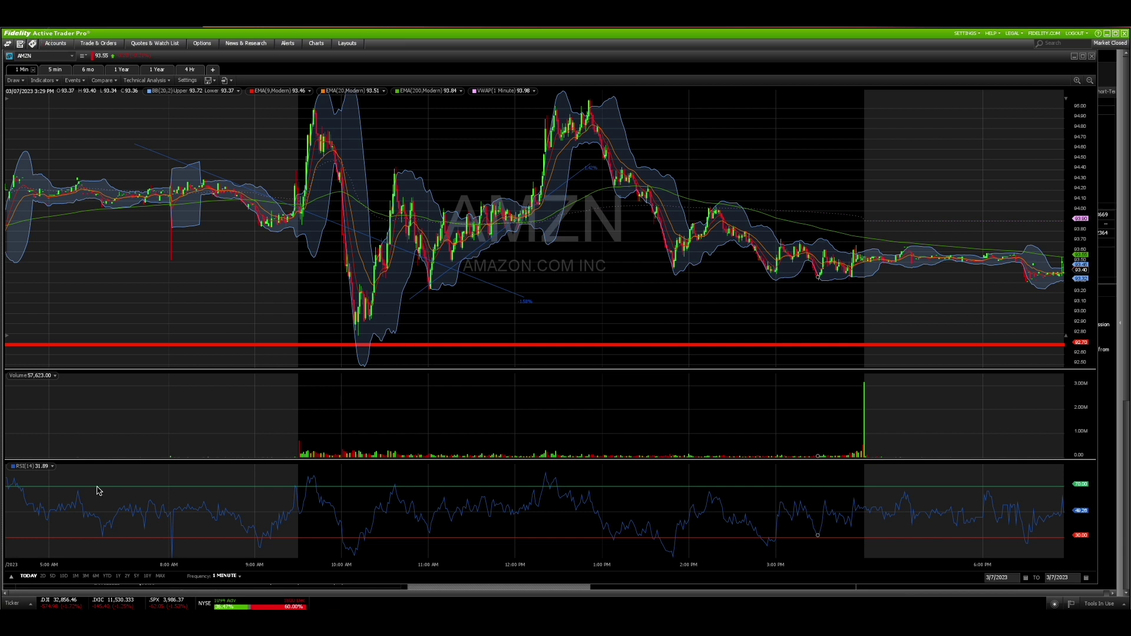
Set the AMZN chart frequency to 5 MINUTES
{"action": "left_click", "coordinate": [230, 575]}
{"action": "left_click", "coordinate": [238, 403]}
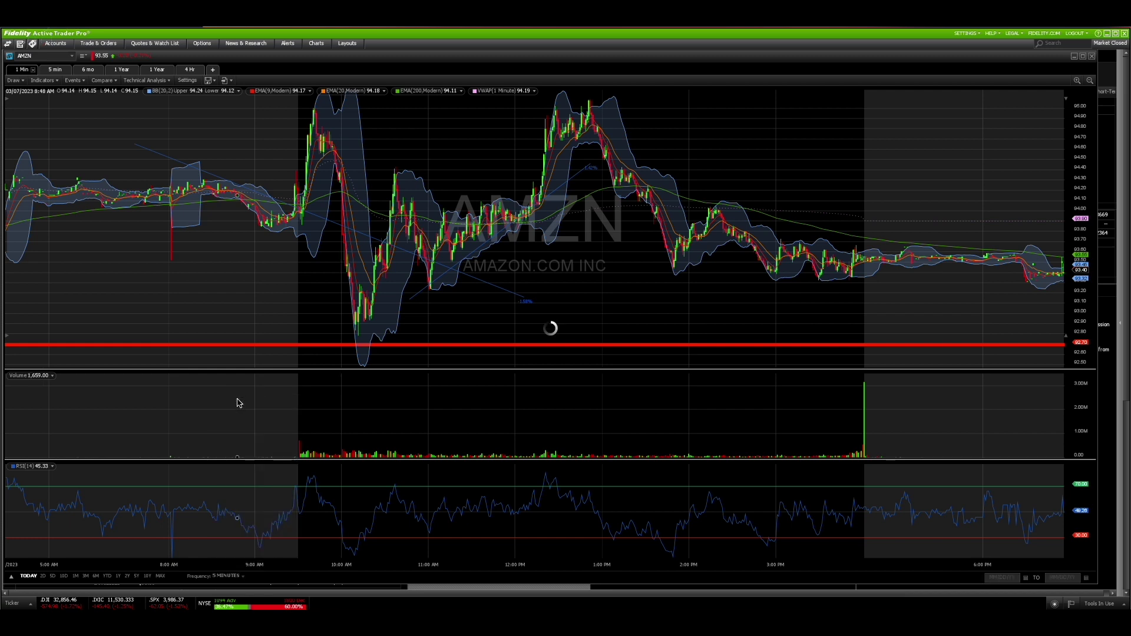